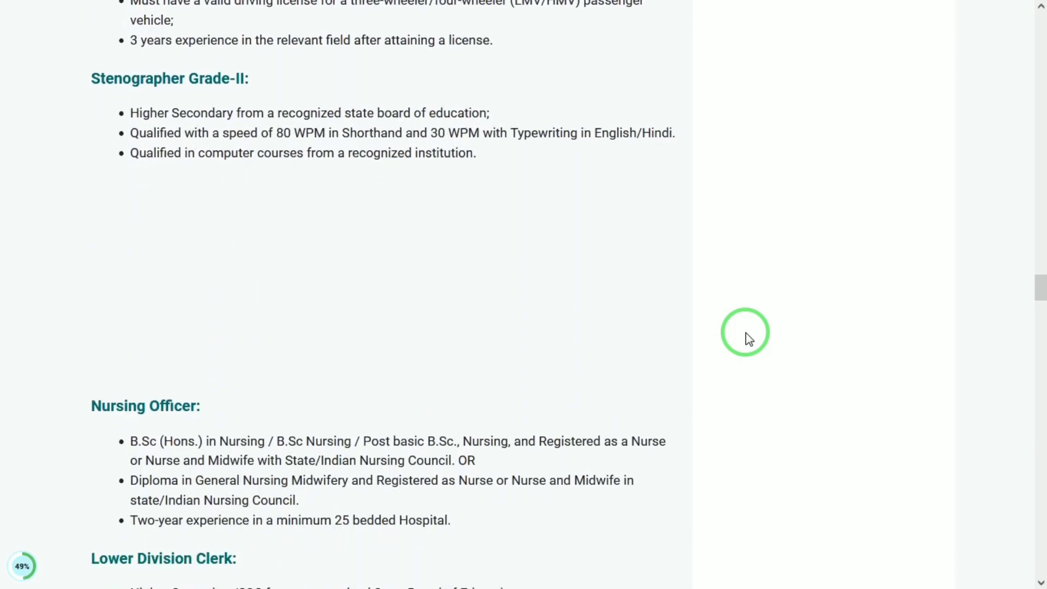
# Read the NIH 2023 post-wise qualifications, the selection process table, the exam centres and the application instructions.
pyautogui.scroll(-1, 748, 339)
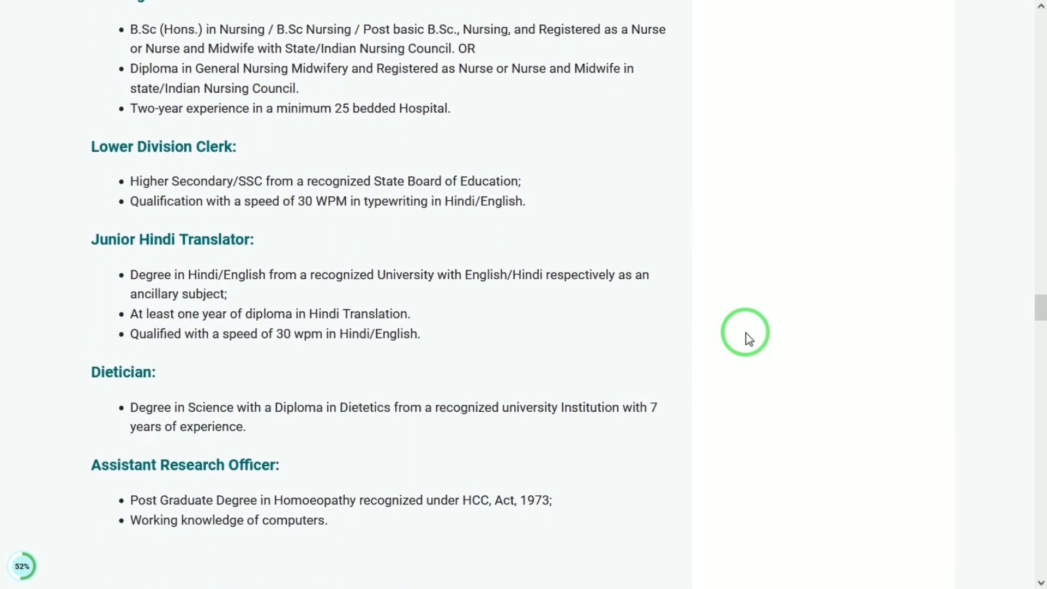
pyautogui.scroll(-1, 748, 339)
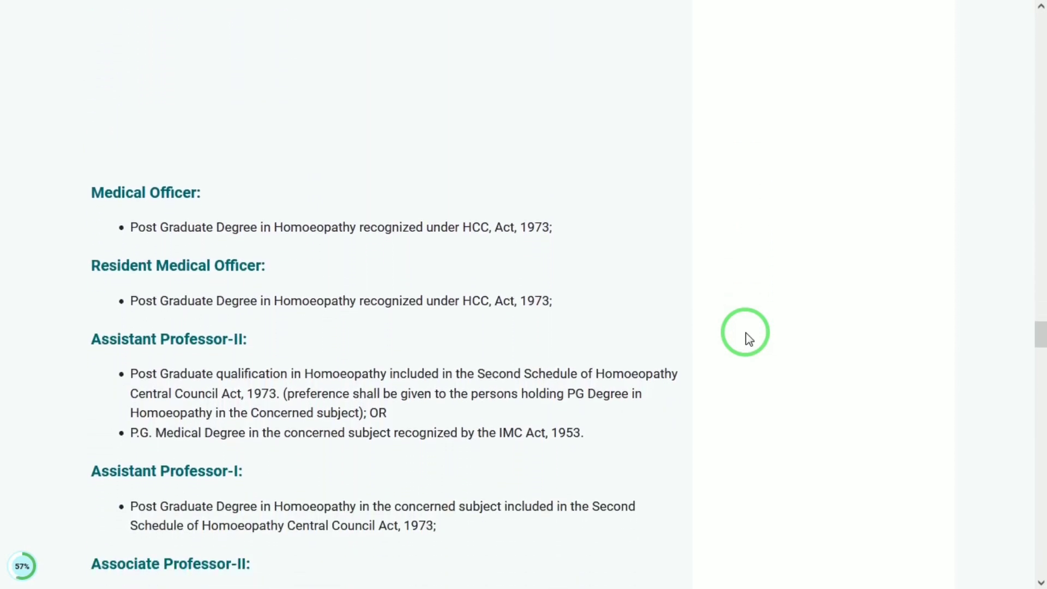
pyautogui.scroll(-4, 748, 339)
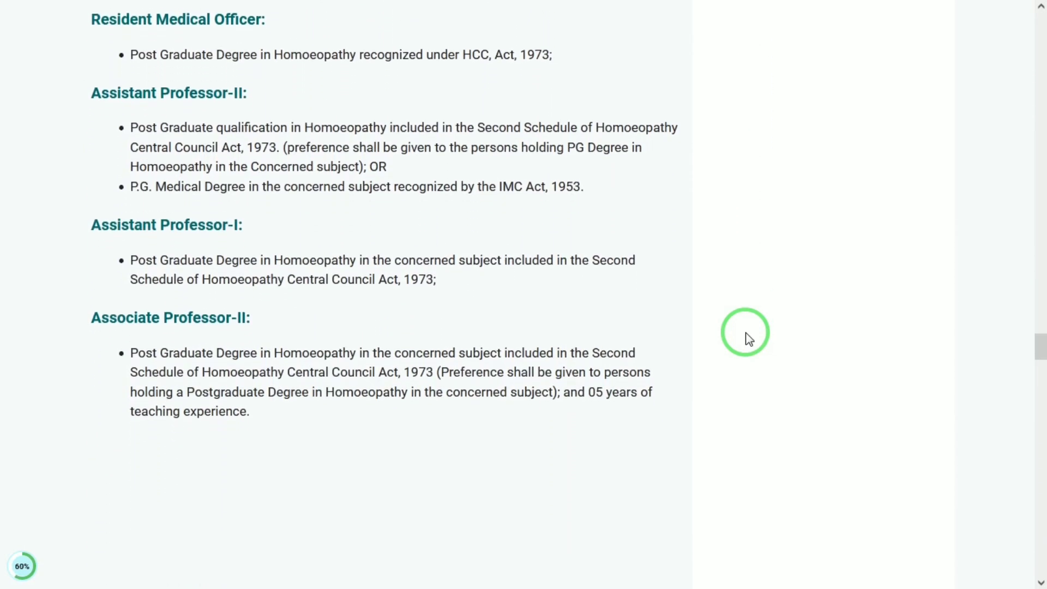
pyautogui.scroll(-3, 748, 339)
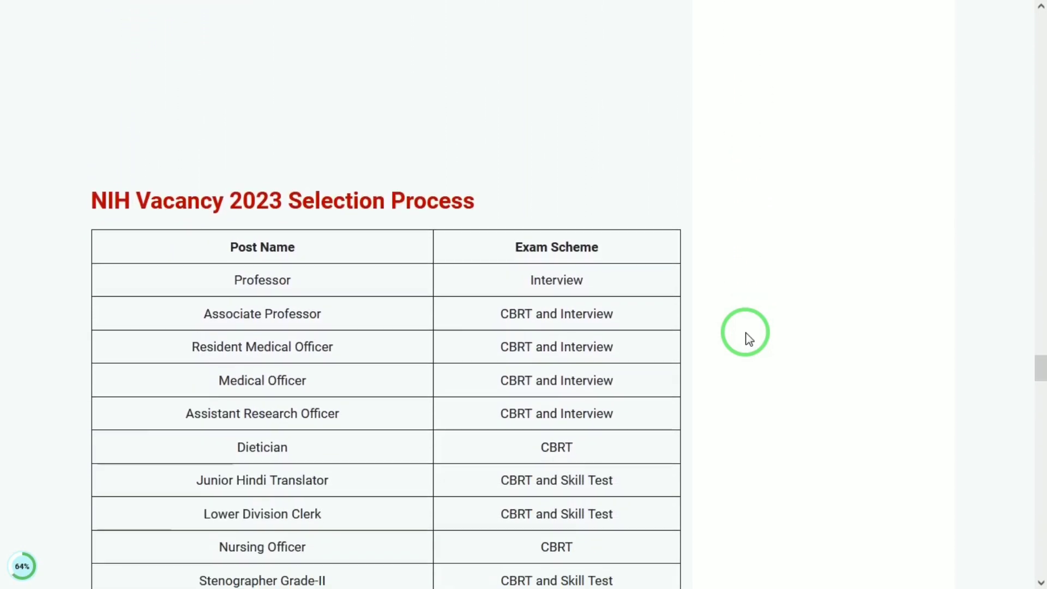
pyautogui.scroll(-2, 748, 339)
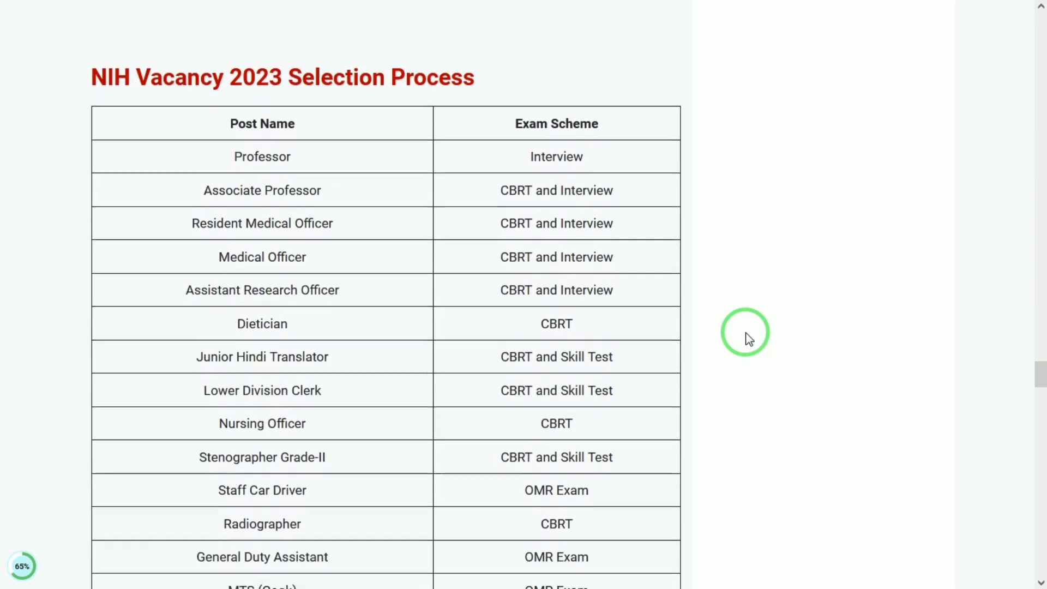
pyautogui.scroll(-3, 748, 339)
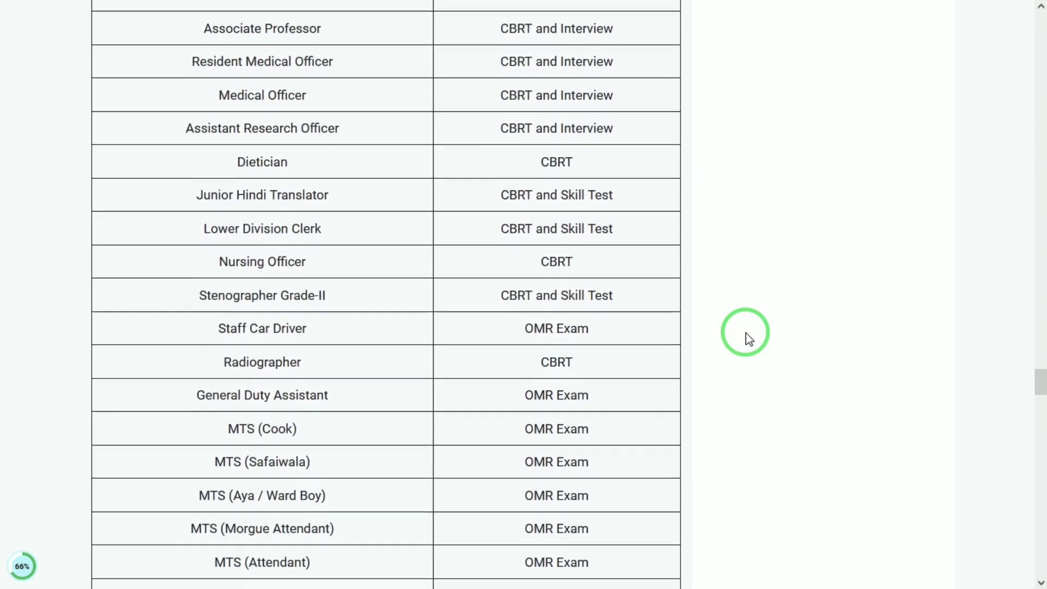
pyautogui.scroll(-3, 748, 339)
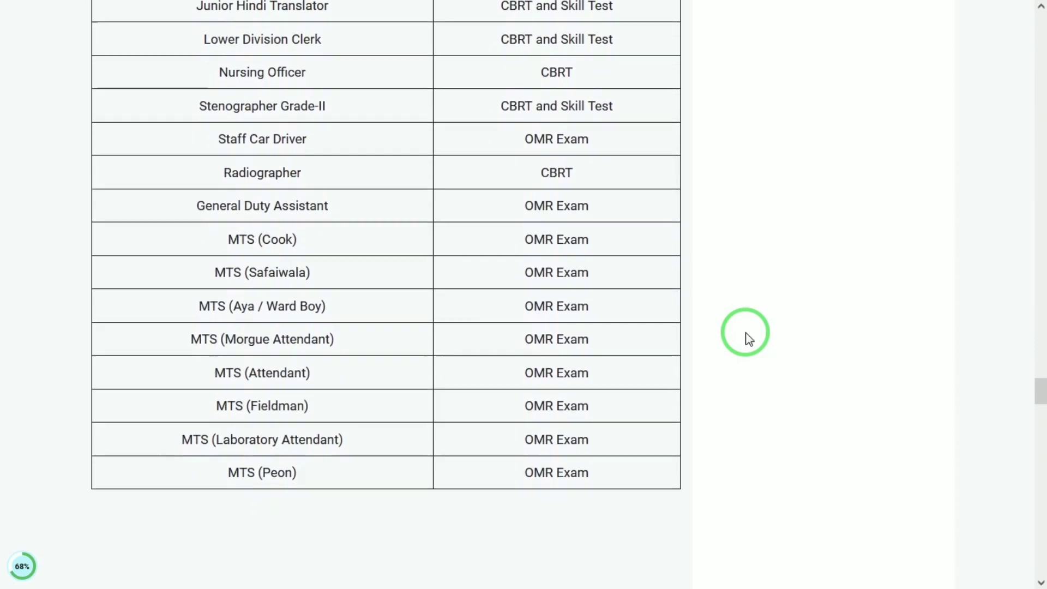
pyautogui.scroll(-4, 748, 339)
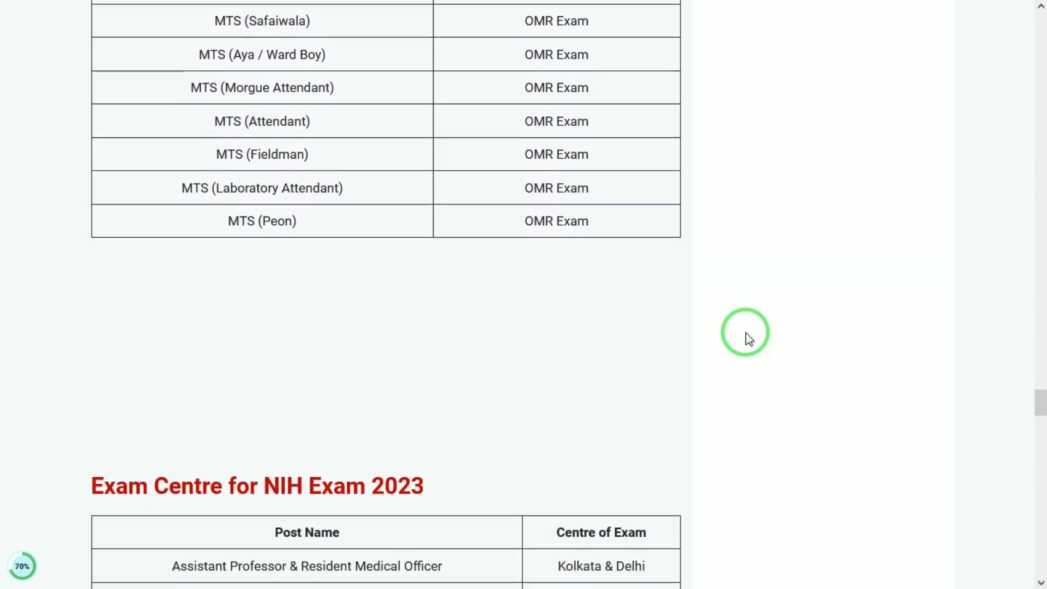
pyautogui.scroll(-3, 748, 338)
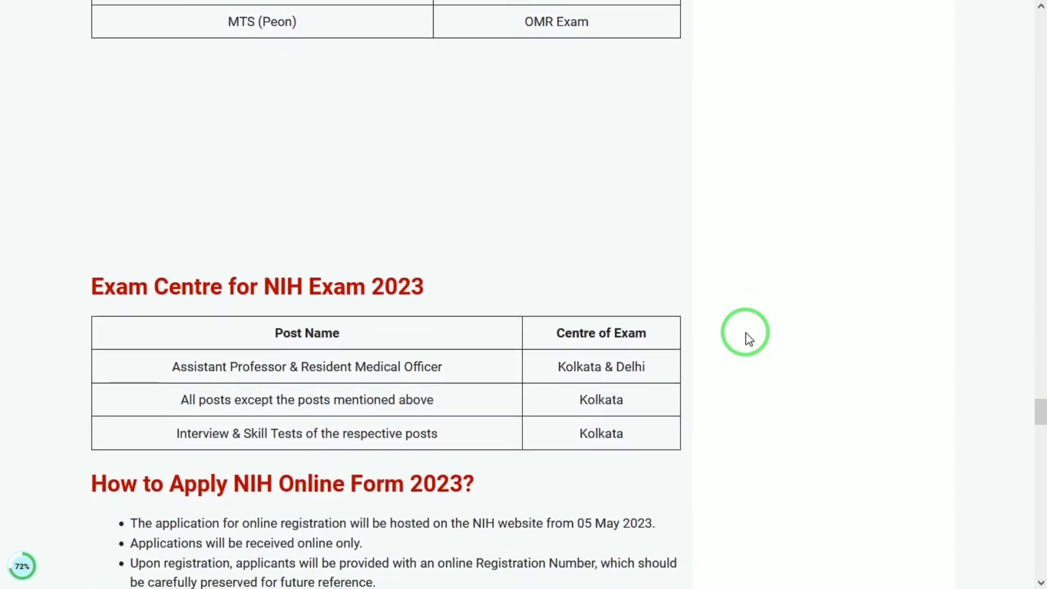
pyautogui.scroll(-2, 748, 339)
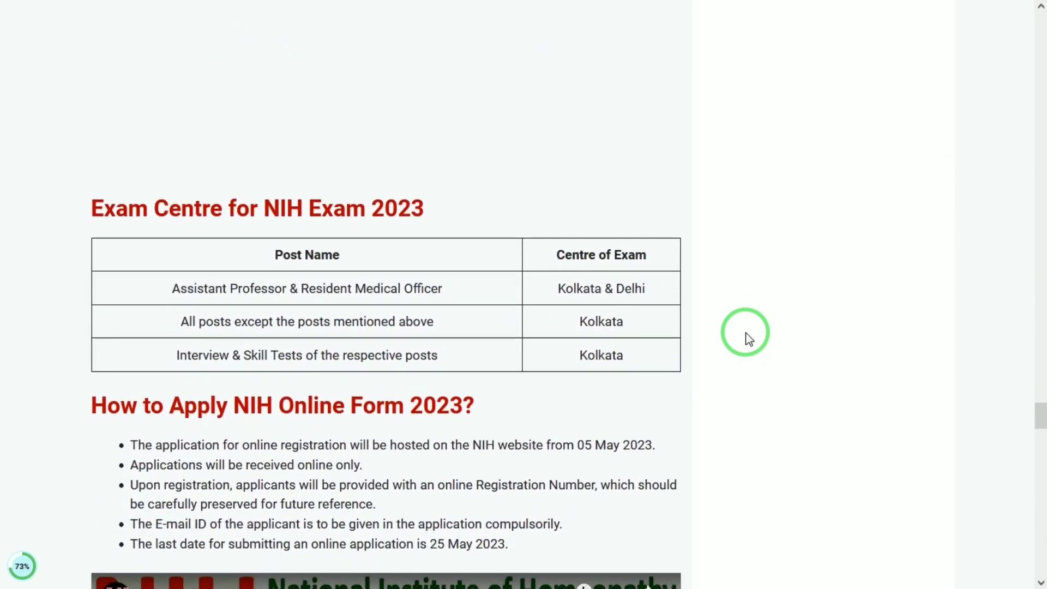
pyautogui.scroll(2, 745, 339)
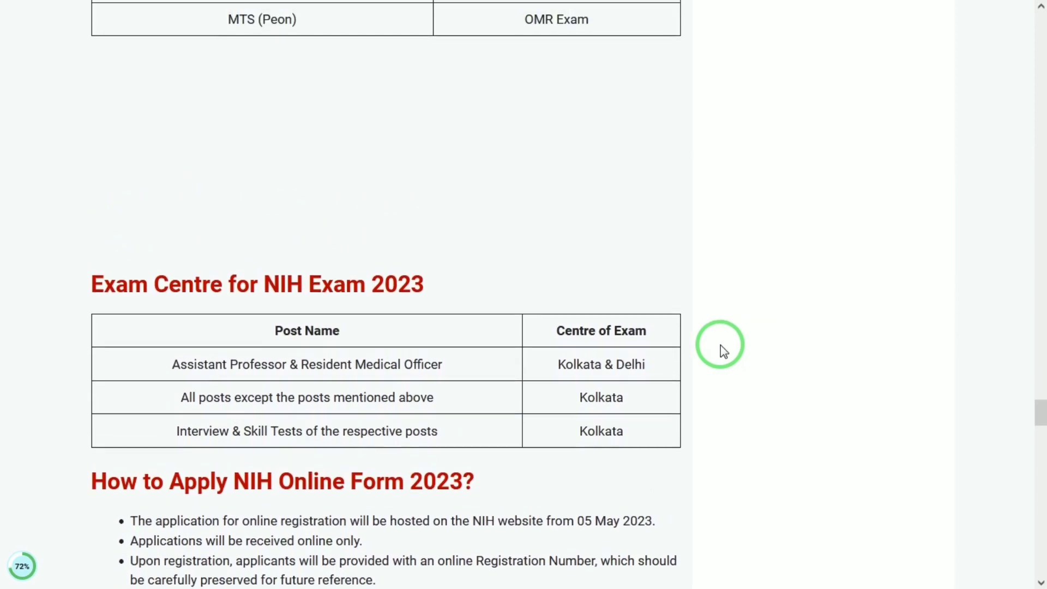
# Switch to the National Institute of Homoeopathy application portal and open its registration form.
pyautogui.click(621, 12)
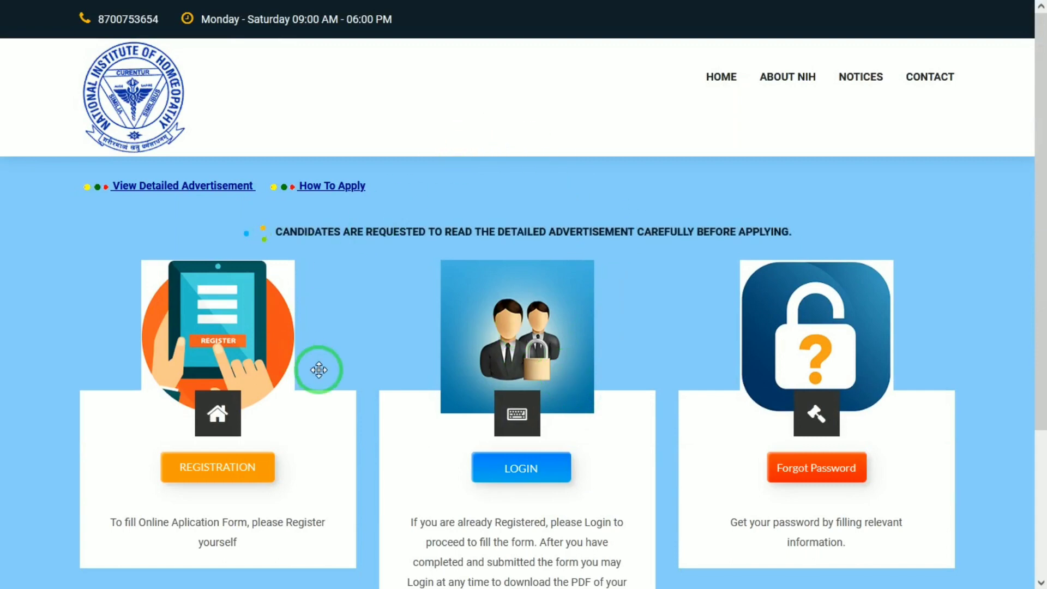
pyautogui.click(205, 483)
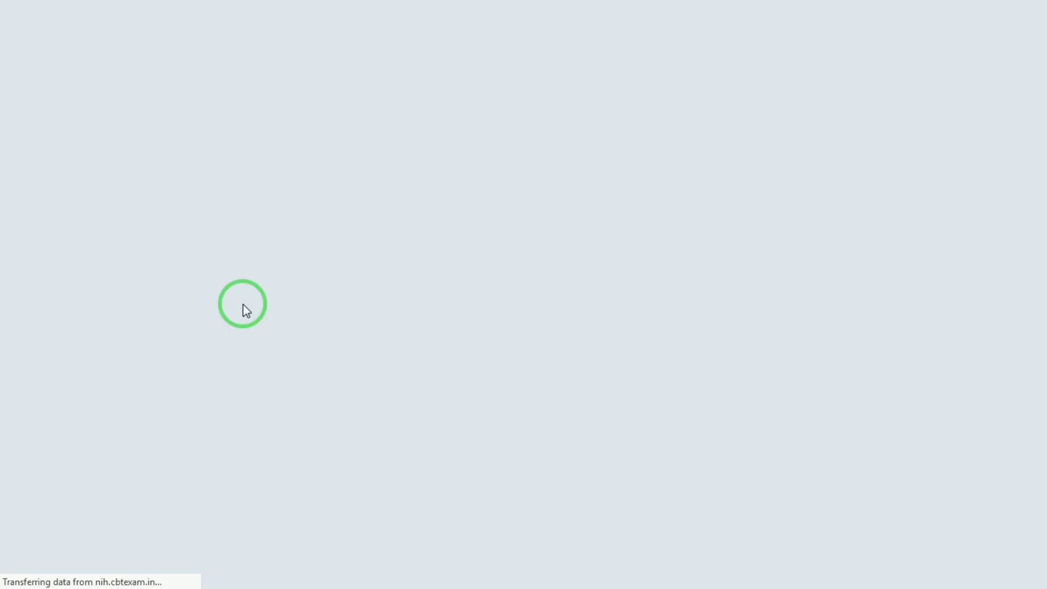
pyautogui.scroll(-3, 1025, 218)
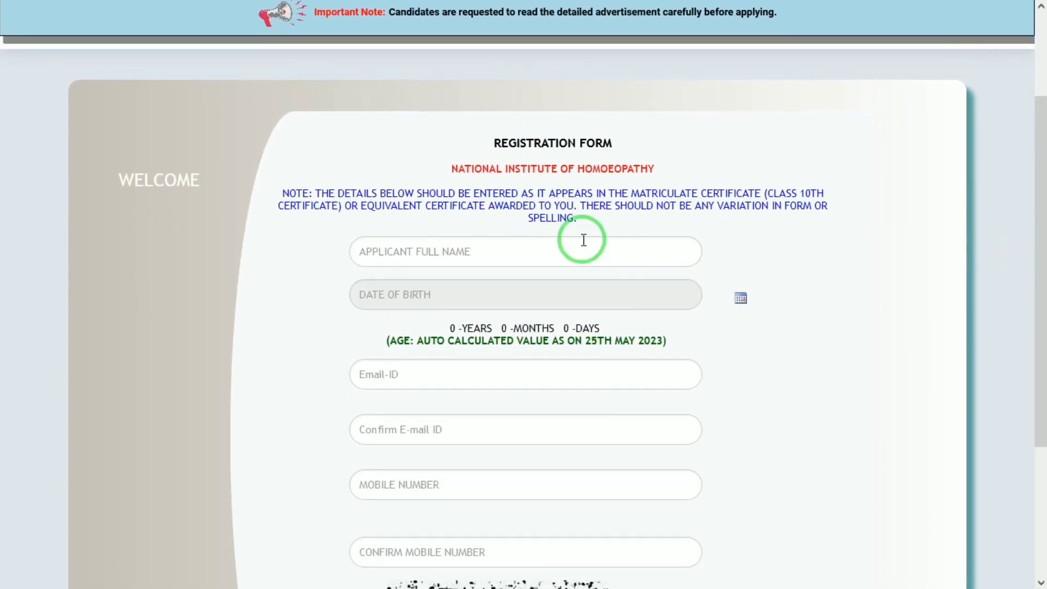
# Enter the applicant's full name in the registration form.
pyautogui.click(572, 245)
pyautogui.write('MA')
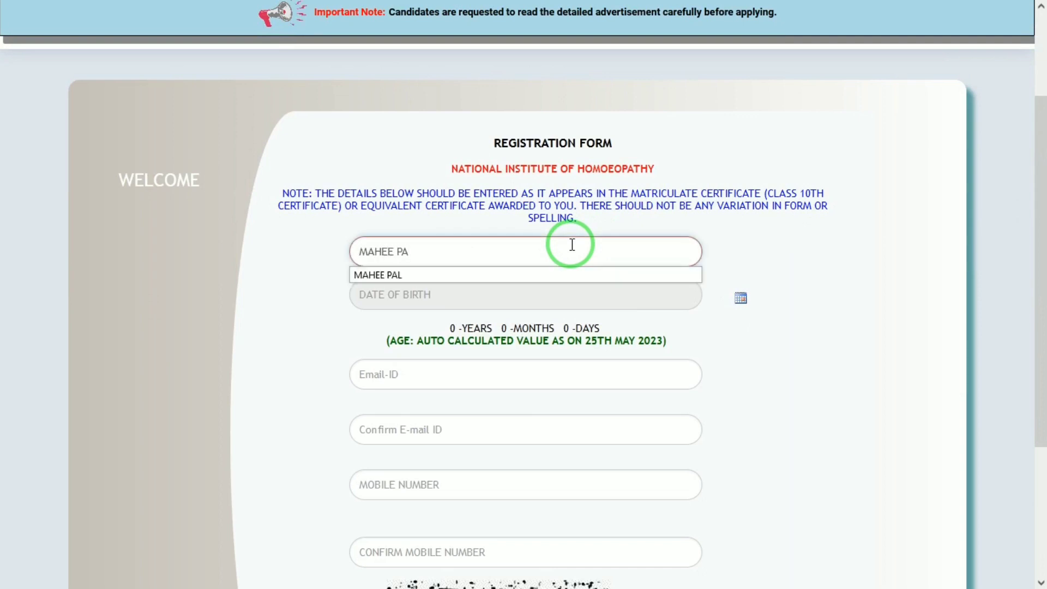
pyautogui.write('HEE')
pyautogui.click(323, 358)
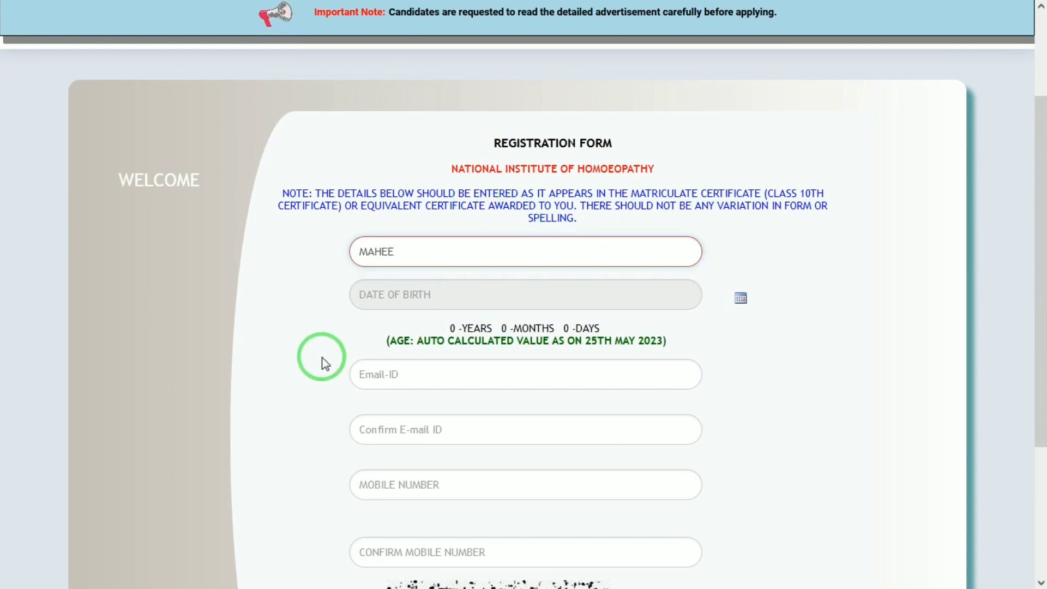
# Set the applicant's date of birth using the calendar's year, month and day selection.
pyautogui.click(741, 300)
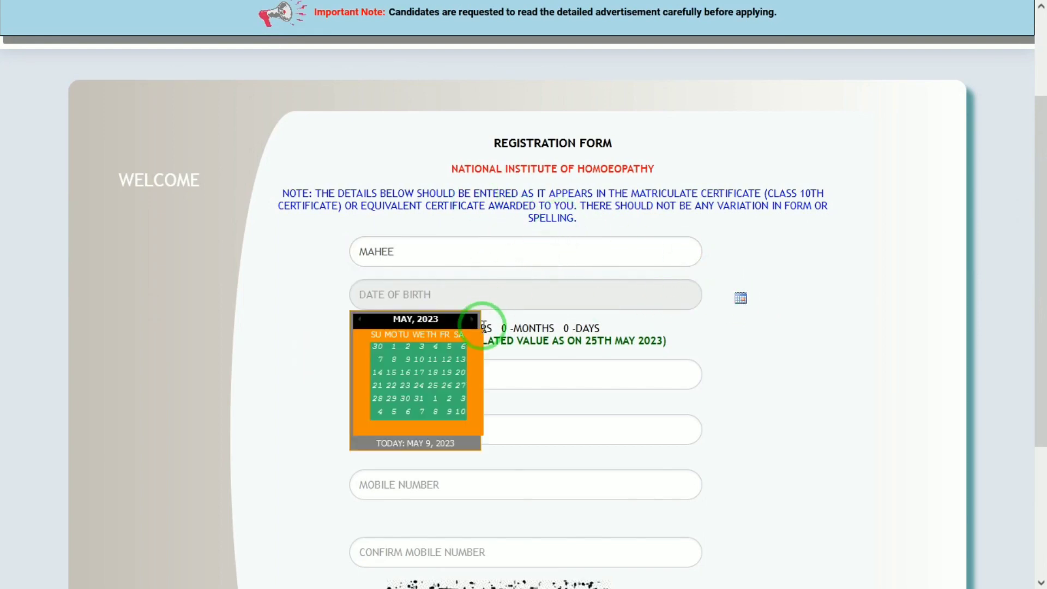
pyautogui.click(439, 321)
pyautogui.click(428, 319)
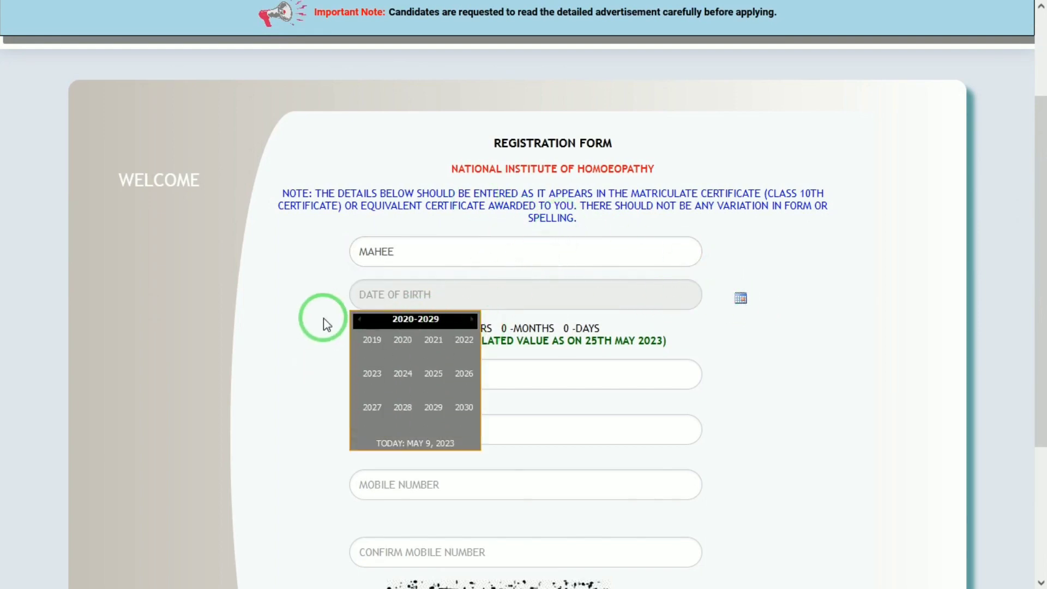
pyautogui.click(364, 322)
pyautogui.click(364, 322)
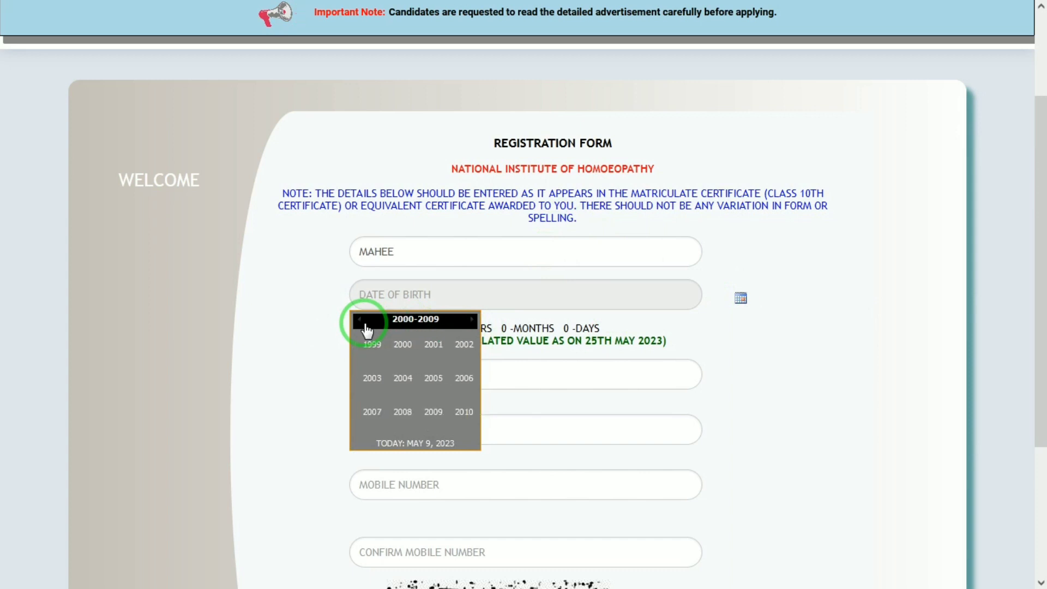
pyautogui.click(403, 346)
pyautogui.click(386, 351)
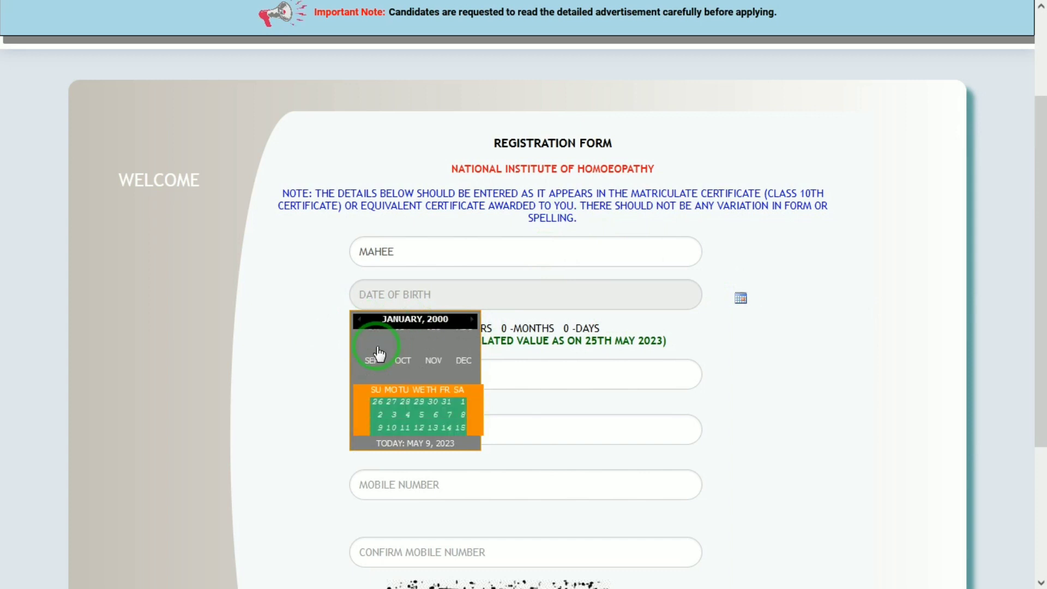
pyautogui.click(465, 352)
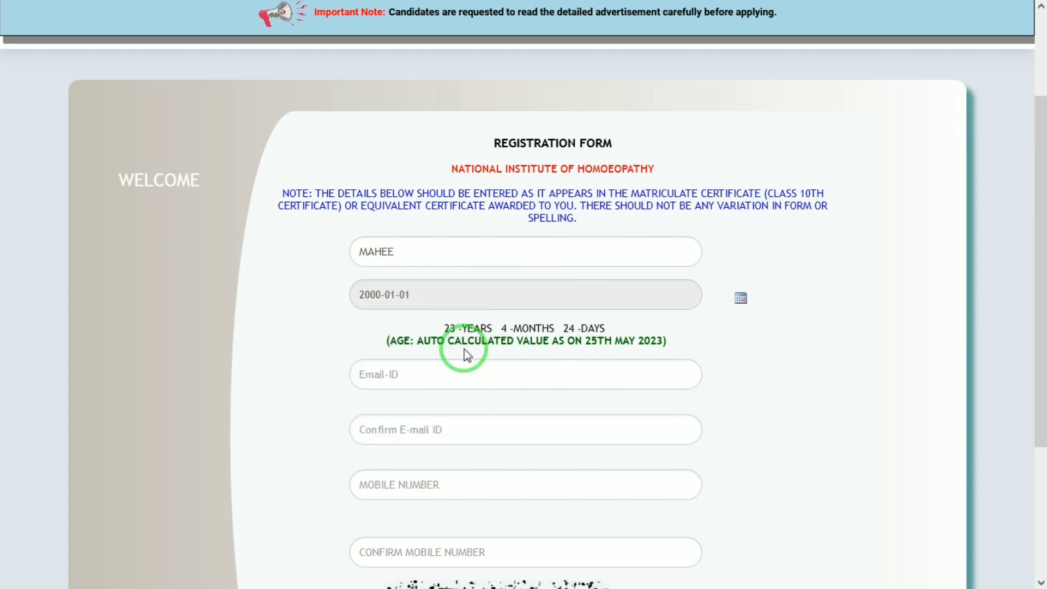
# Try to submit the registration form with the e-mail, mobile number and captcha fields empty.
pyautogui.click(396, 376)
pyautogui.moveTo(1039, 341); pyautogui.dragTo(1039, 428)
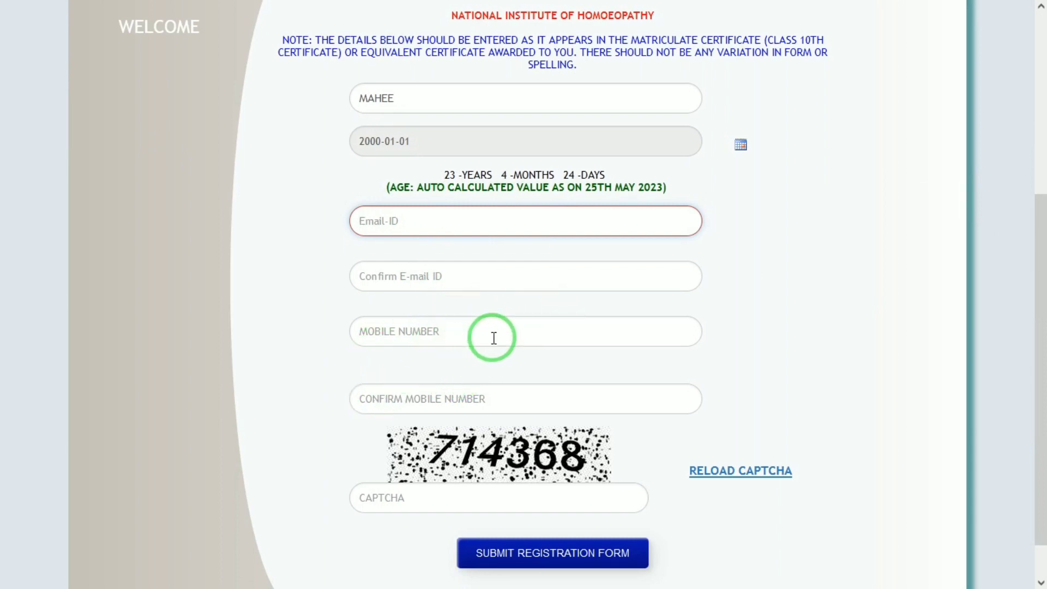
pyautogui.click(494, 539)
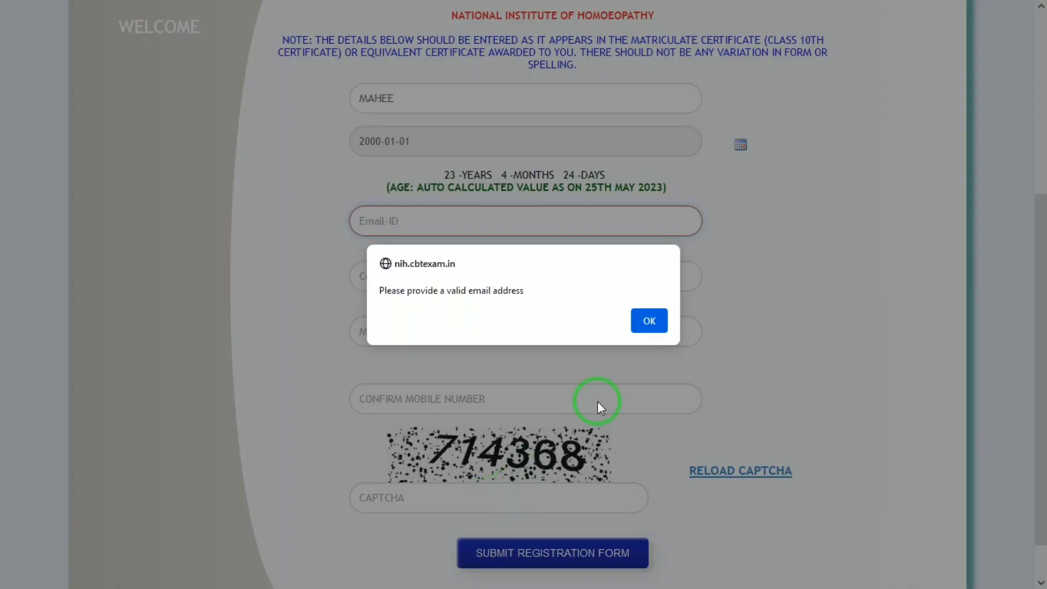
pyautogui.click(662, 322)
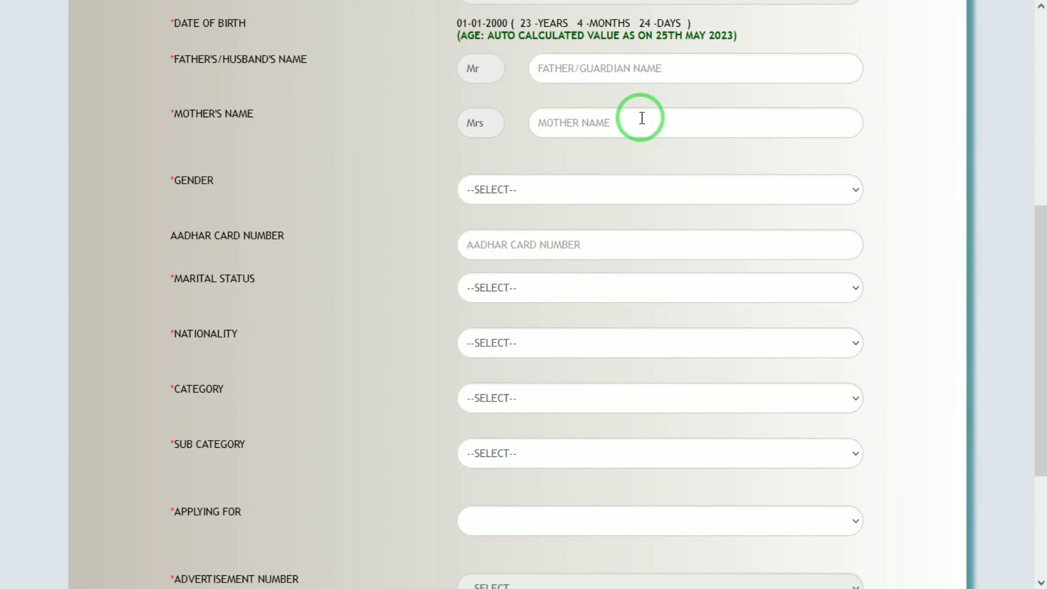
# Enter the father's and mother's names in the application form and set the gender to FEMALE.
pyautogui.click(643, 71)
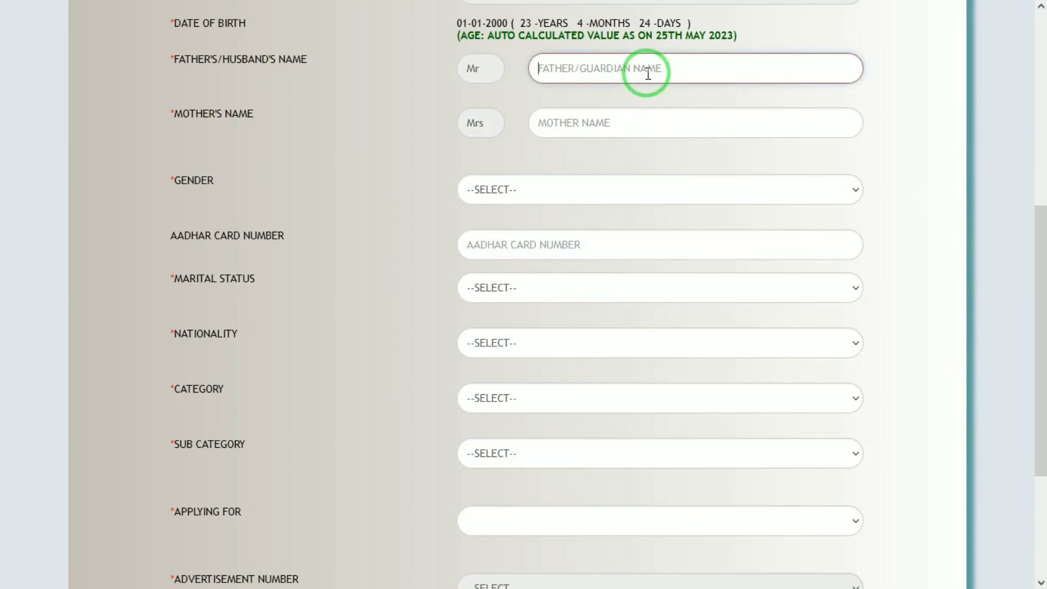
pyautogui.click(636, 118)
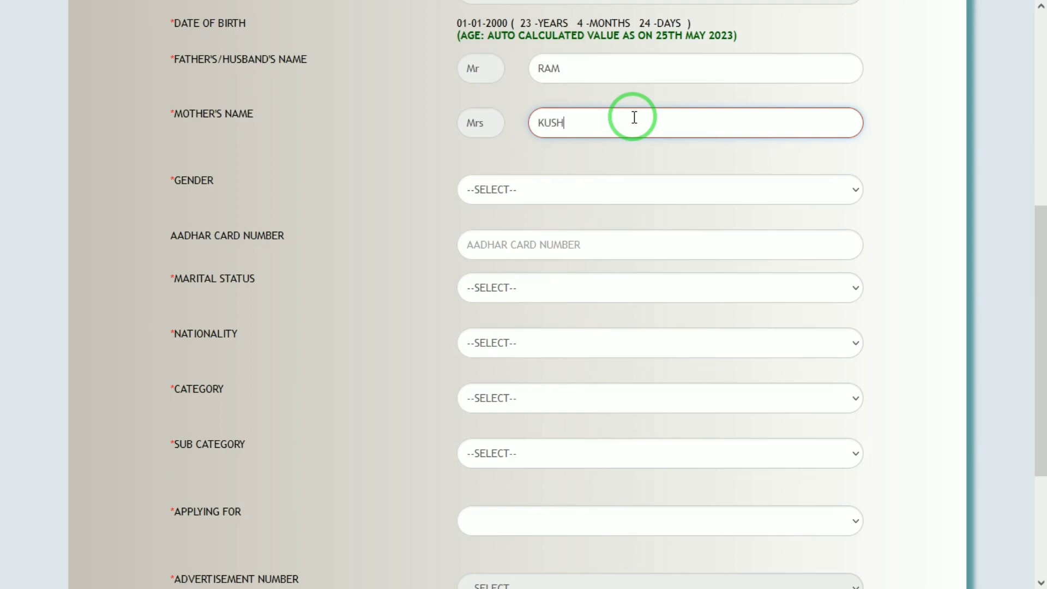
pyautogui.click(520, 189)
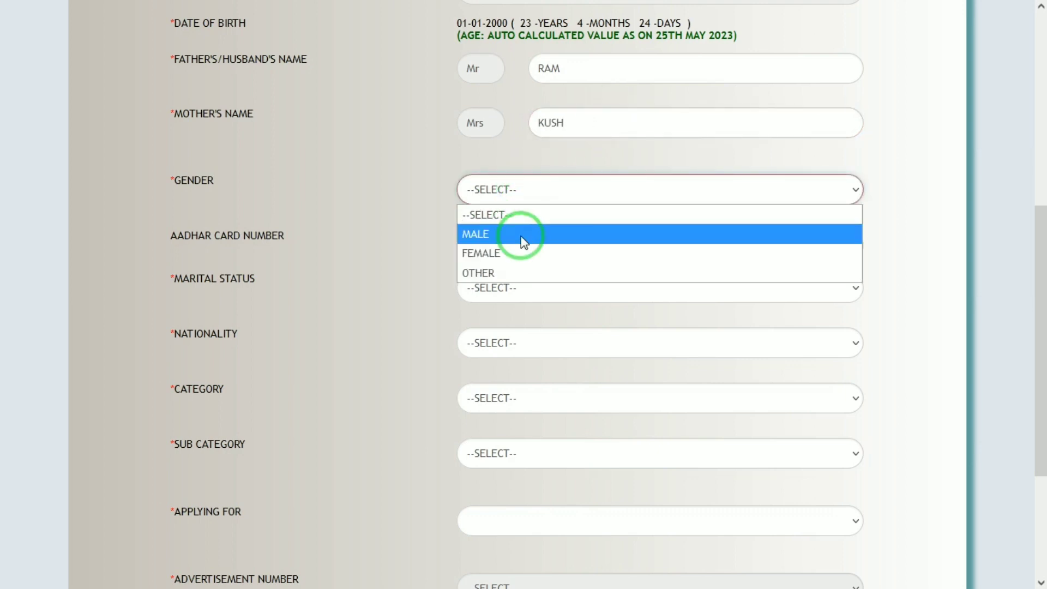
pyautogui.click(523, 252)
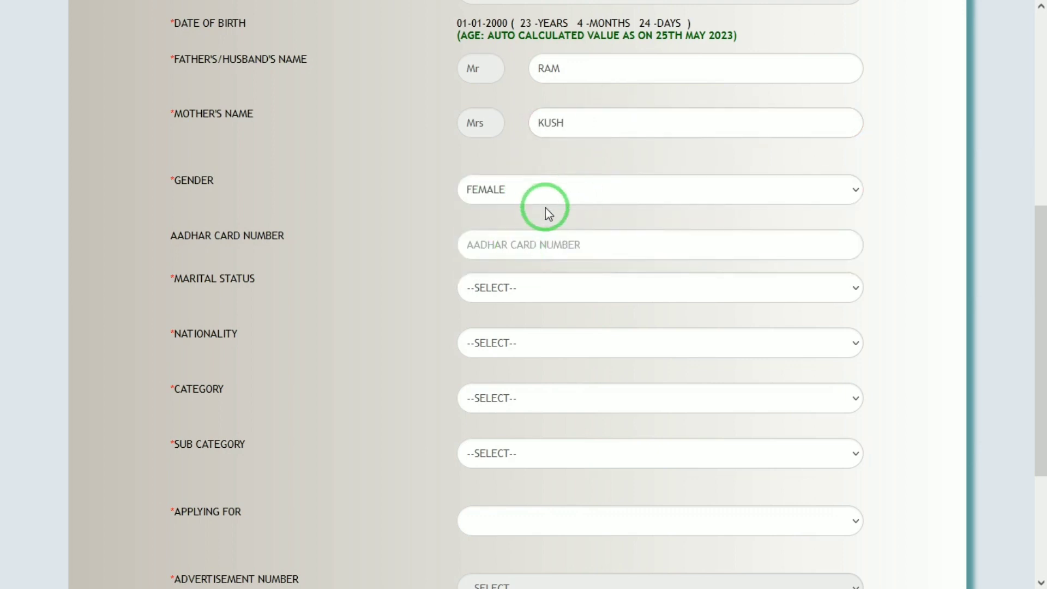
# Leave the Aadhar card number blank and set marital status to UNMARRIED and nationality to INDIAN.
pyautogui.click(535, 242)
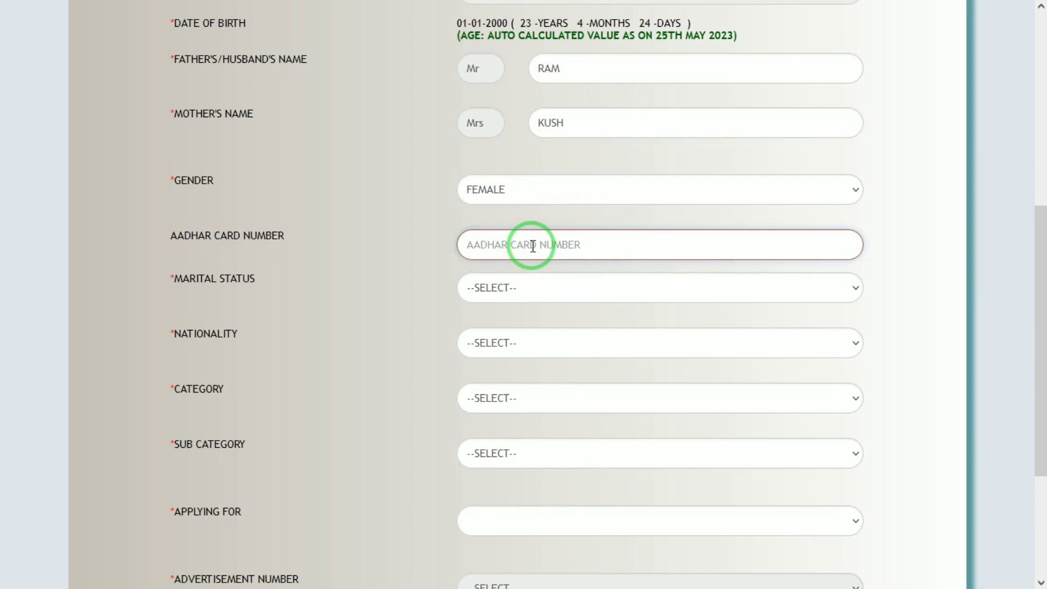
pyautogui.click(523, 294)
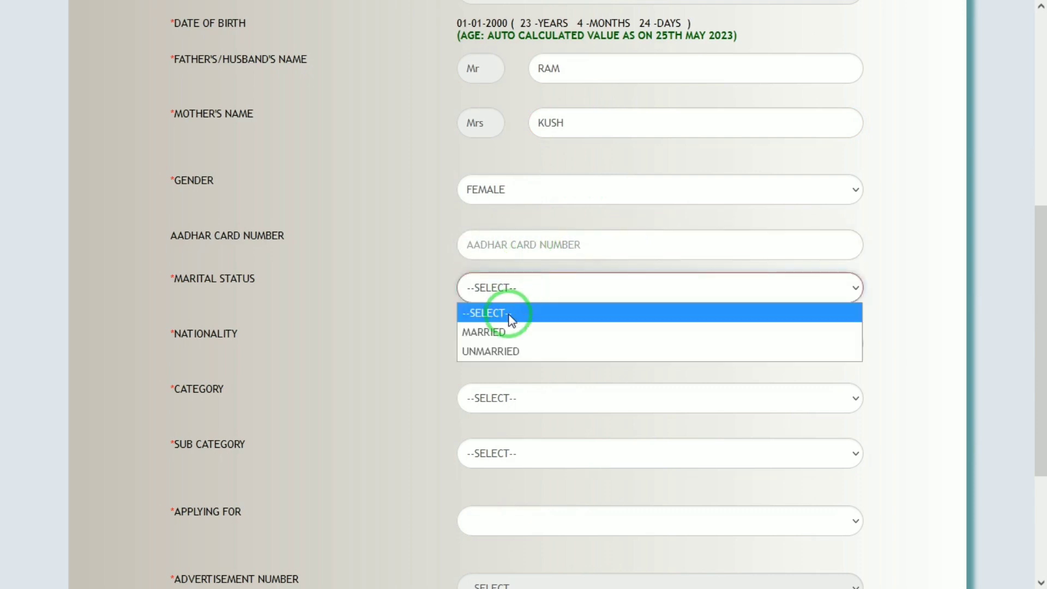
pyautogui.click(512, 351)
pyautogui.click(510, 342)
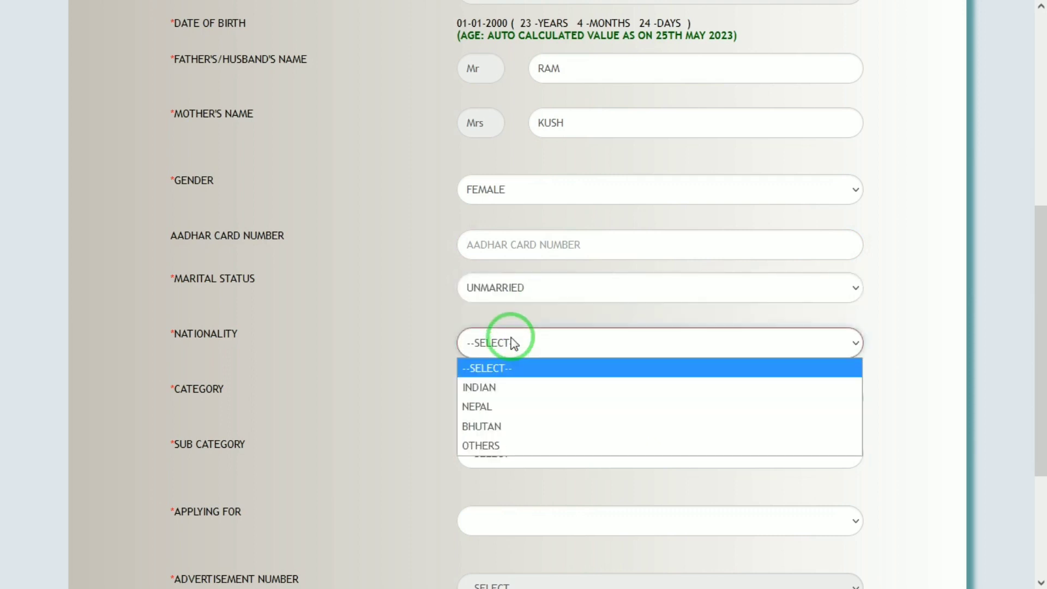
pyautogui.click(504, 387)
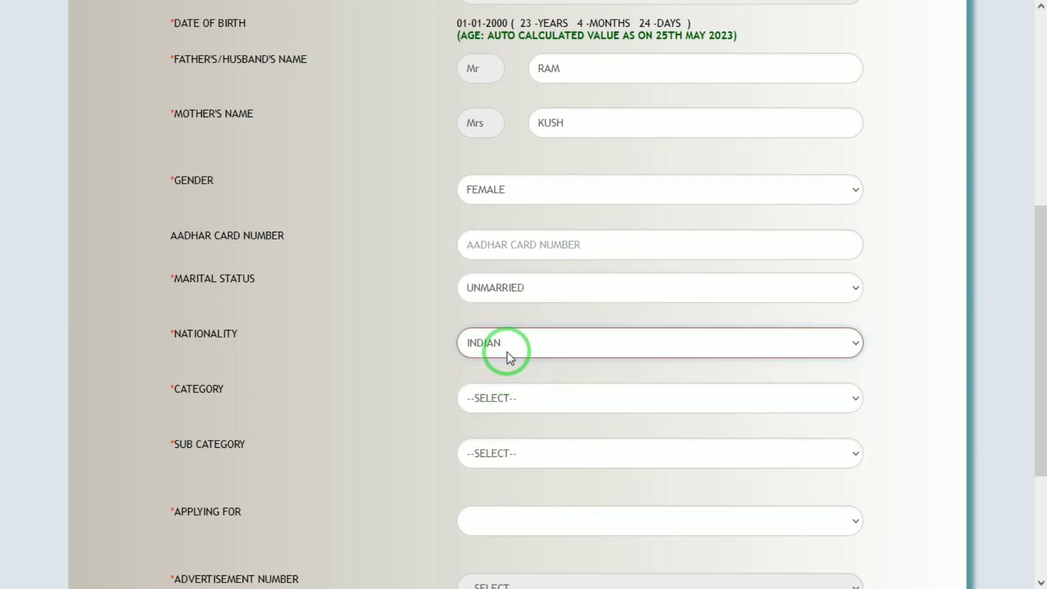
# Set the applicant's category to SCHEDULED CASTE and the sub category to None.
pyautogui.click(531, 402)
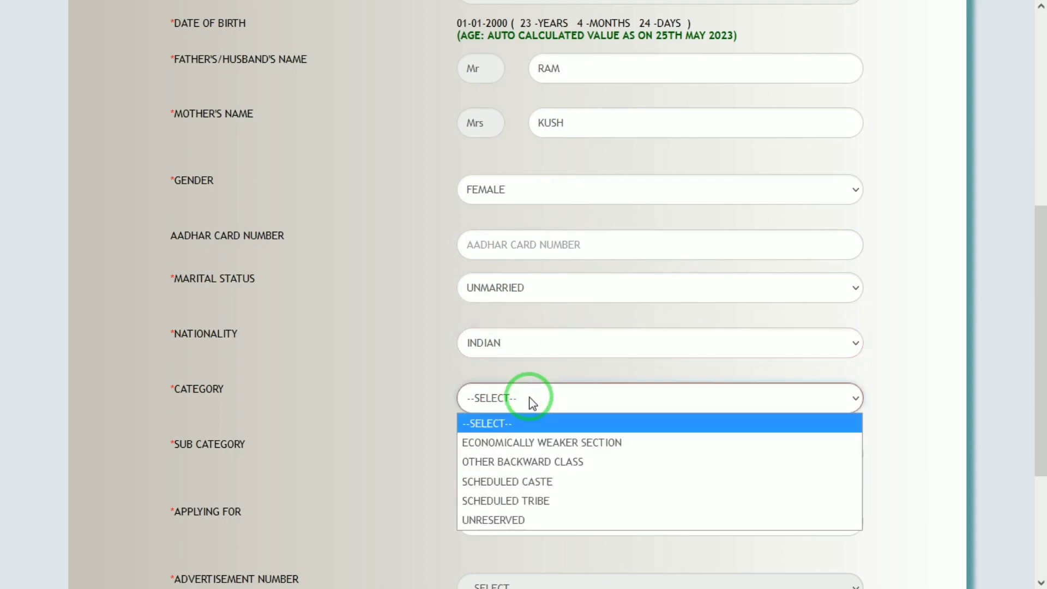
pyautogui.click(506, 483)
pyautogui.click(526, 454)
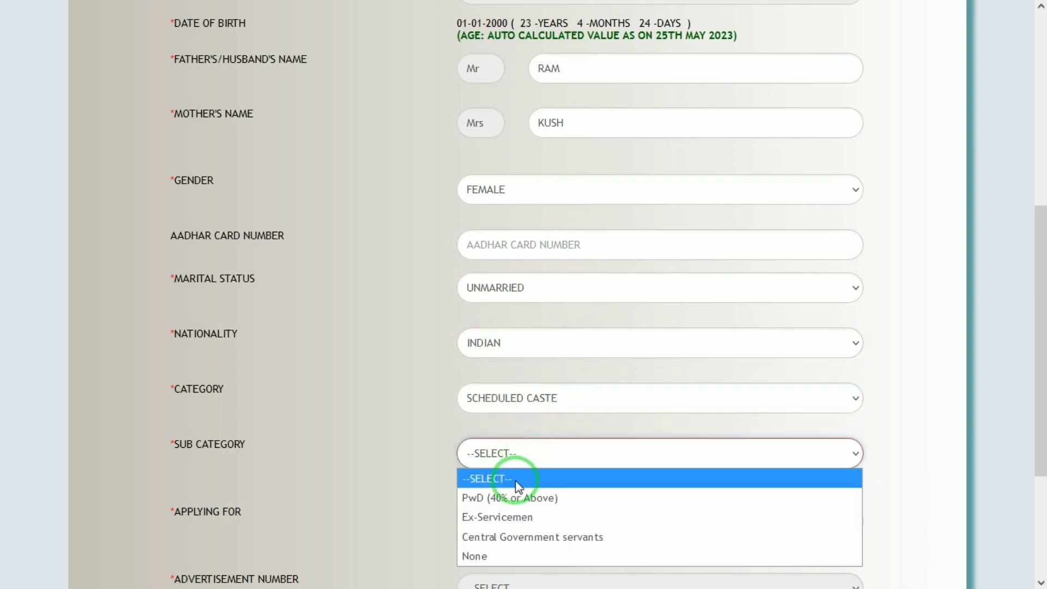
pyautogui.click(515, 563)
pyautogui.scroll(-2, 1035, 402)
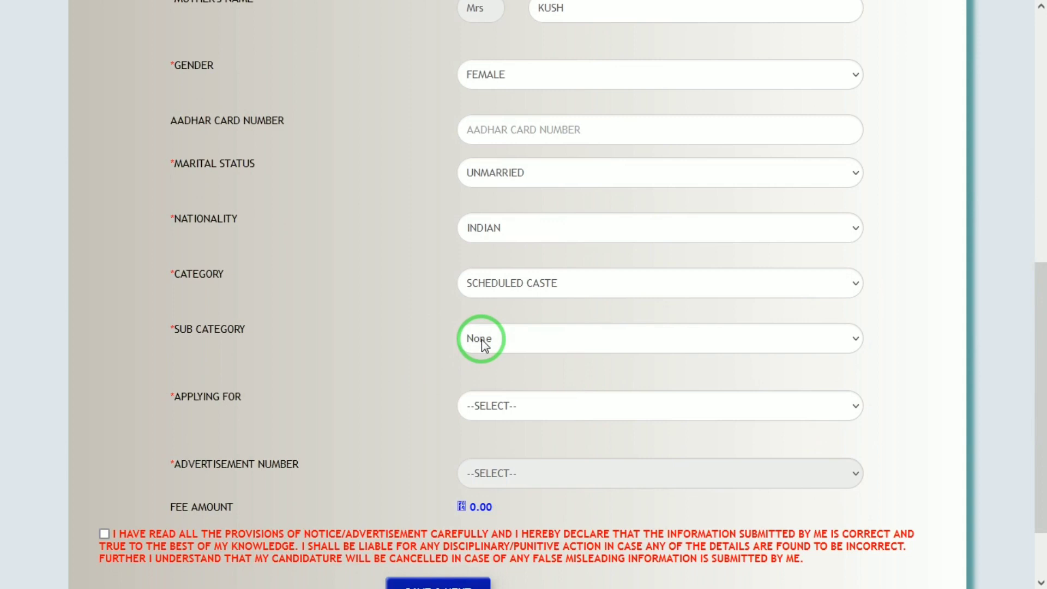
# Browse the available posts and set the post applied for to Lower Division Clerk (Kolkata).
pyautogui.click(508, 404)
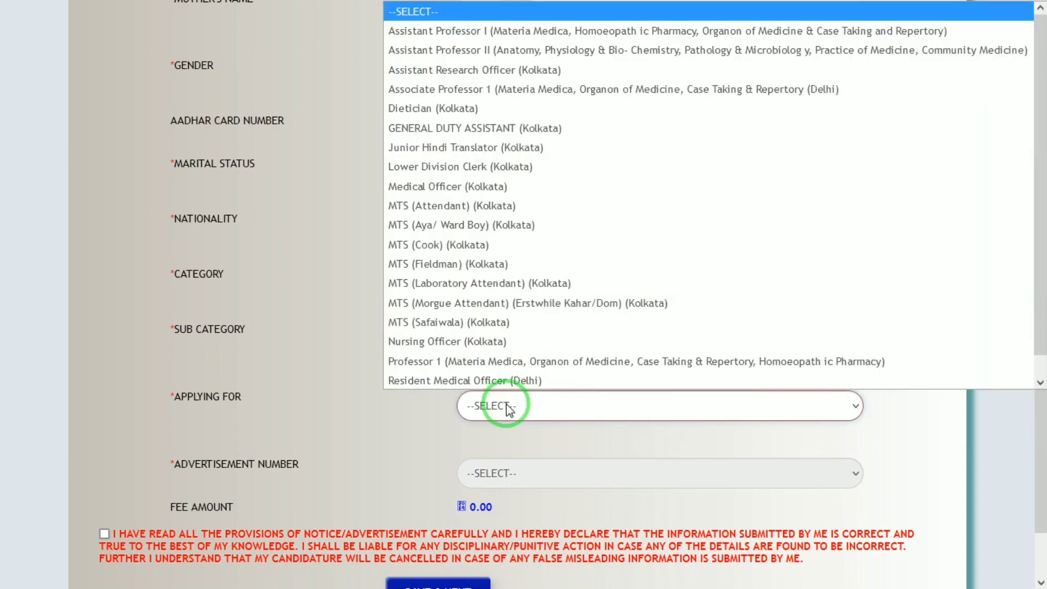
pyautogui.press('Down')
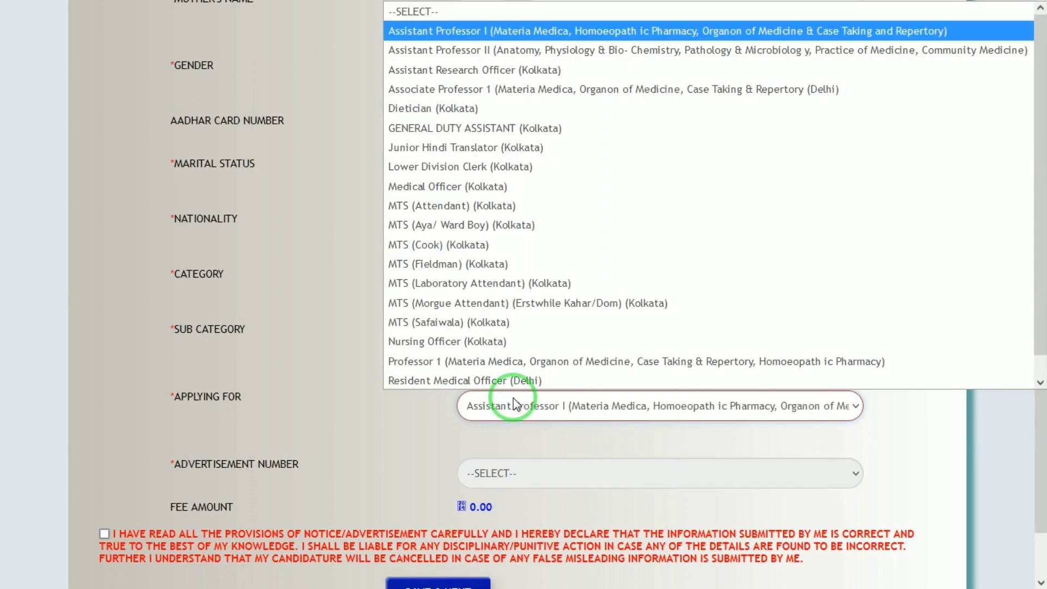
pyautogui.press('Down')
pyautogui.press('Down')
pyautogui.press('Down')
pyautogui.press('Down')
pyautogui.press('Down')
pyautogui.press('Down')
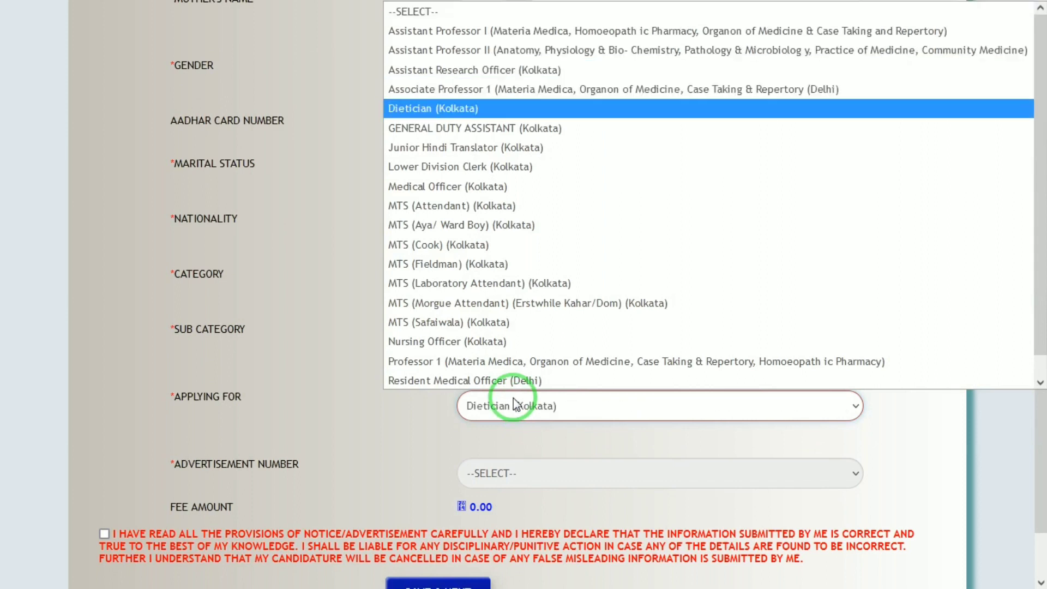
pyautogui.press('Down')
pyautogui.press('Down')
pyautogui.press('Up')
pyautogui.press('Up')
pyautogui.press('Up')
pyautogui.press('Up')
pyautogui.press('Up')
pyautogui.press('Up')
pyautogui.press('Up')
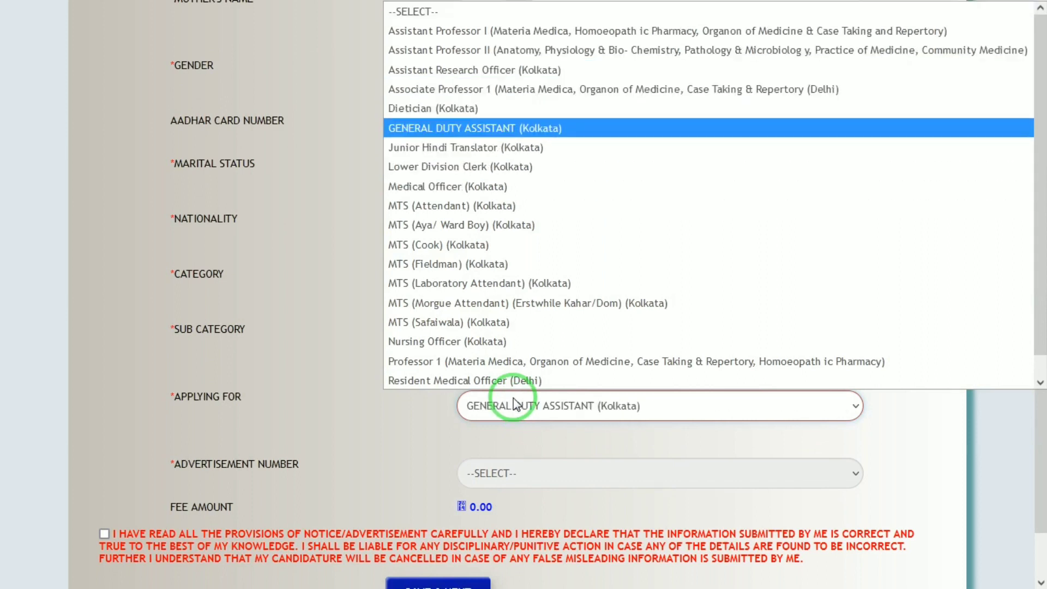
pyautogui.press('Down')
pyautogui.press('Down')
pyautogui.press('Down')
pyautogui.press('Down')
pyautogui.press('Down')
pyautogui.press('Down')
pyautogui.press('Down')
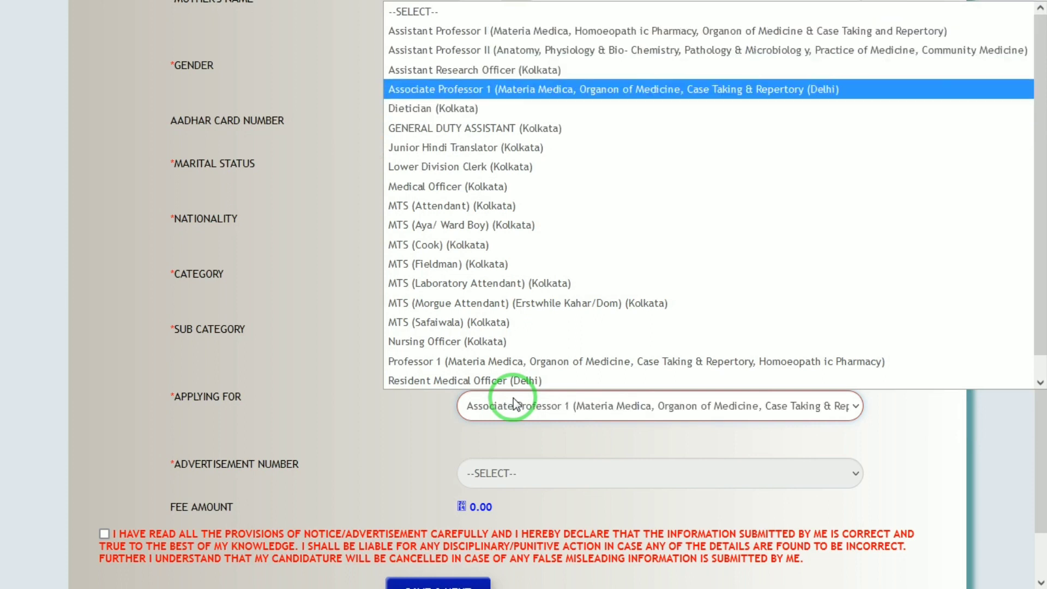
pyautogui.press('Up')
pyautogui.press('Return')
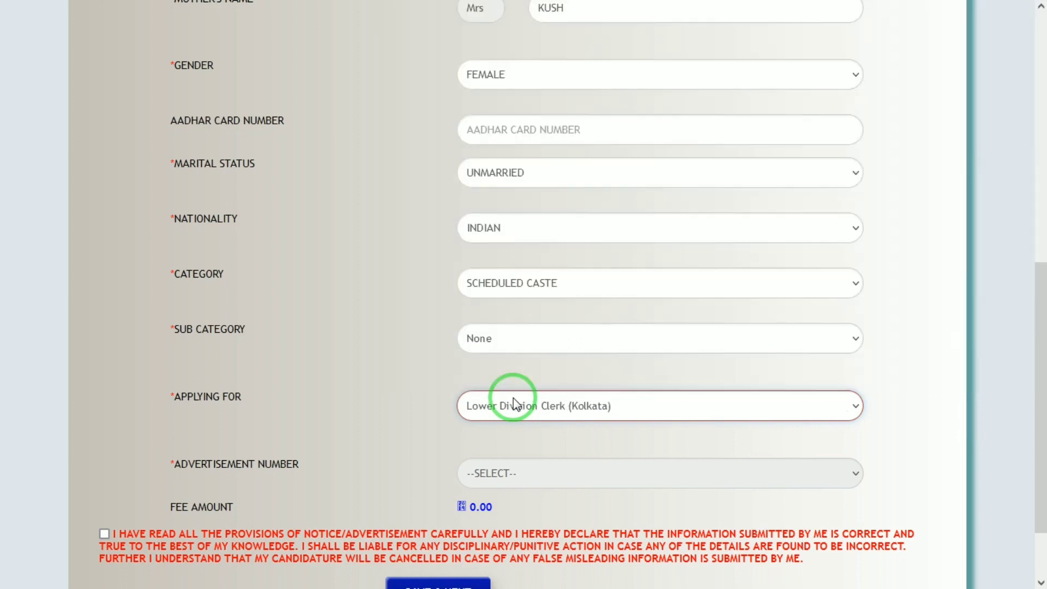
# Set the skill test language for the Lower Division Clerk post to HINDI.
pyautogui.moveTo(1036, 446); pyautogui.dragTo(1038, 509)
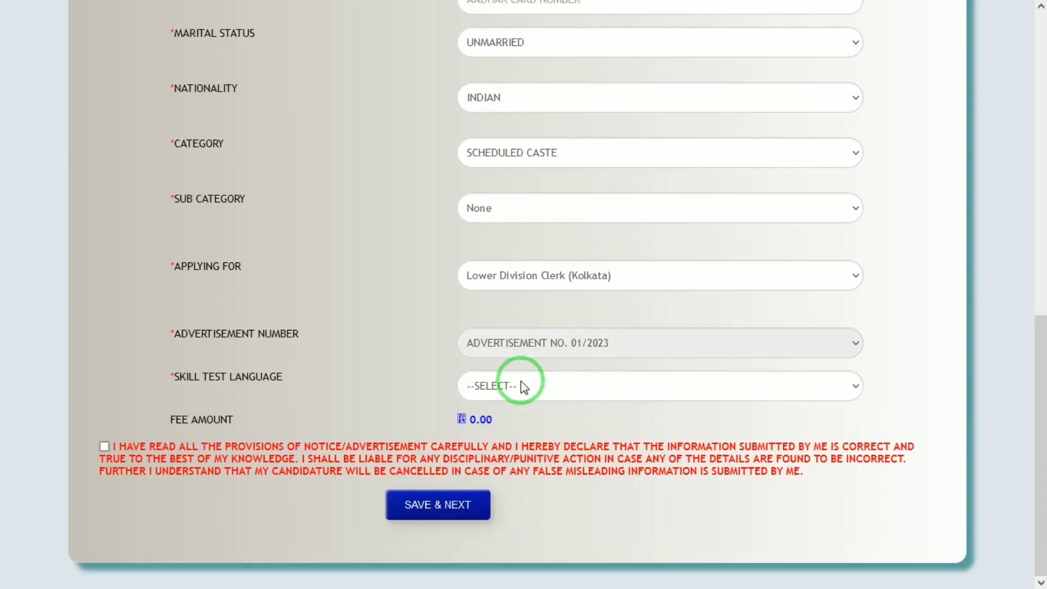
pyautogui.click(521, 386)
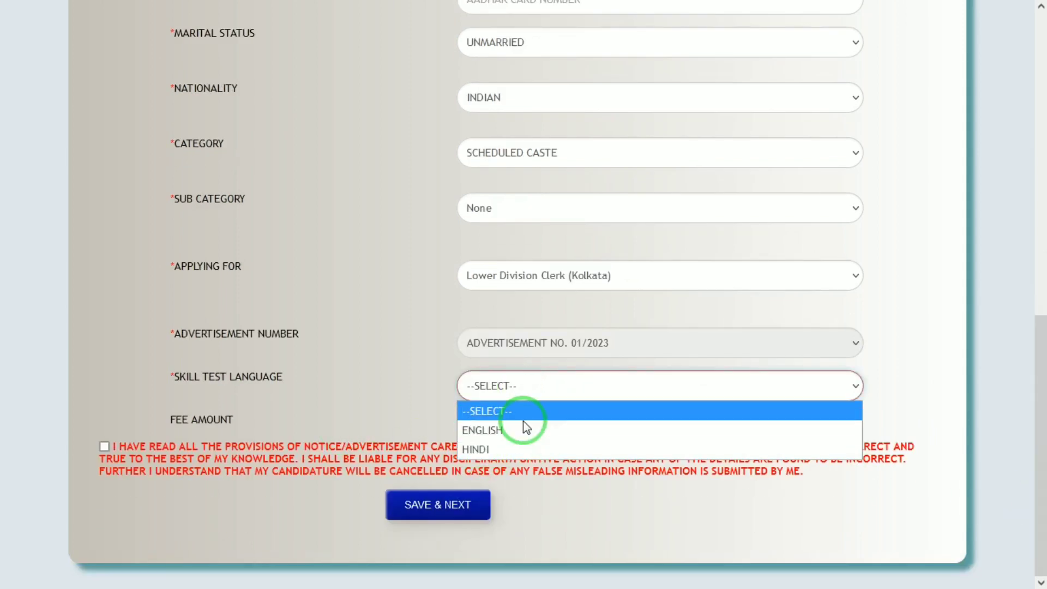
pyautogui.click(515, 446)
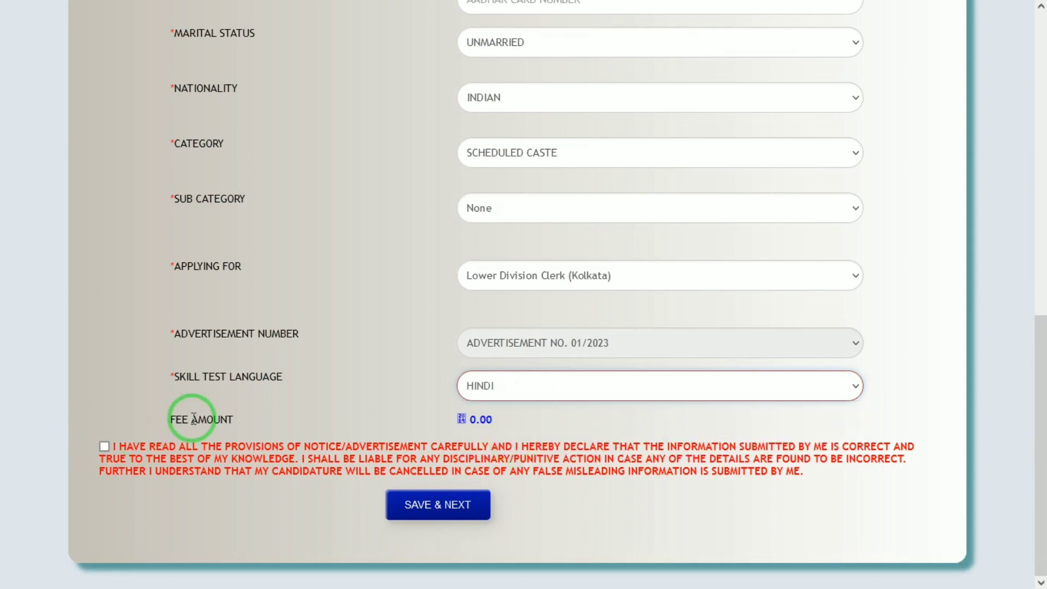
# Check the fee amount, accept the declaration and save the personal details to continue to the contact page.
pyautogui.moveTo(194, 417); pyautogui.dragTo(366, 426)
pyautogui.click(105, 446)
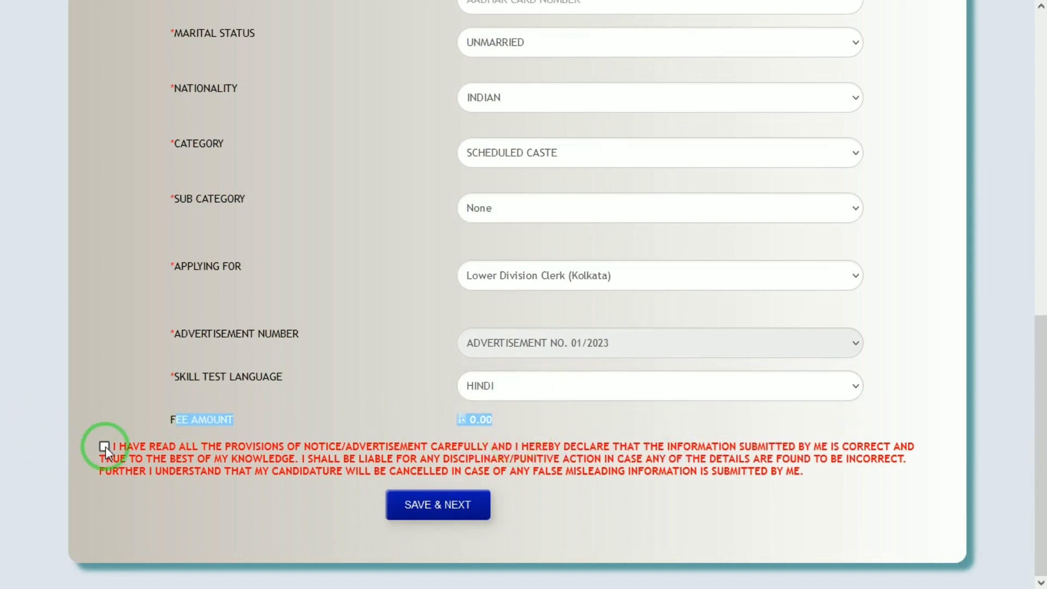
pyautogui.click(442, 507)
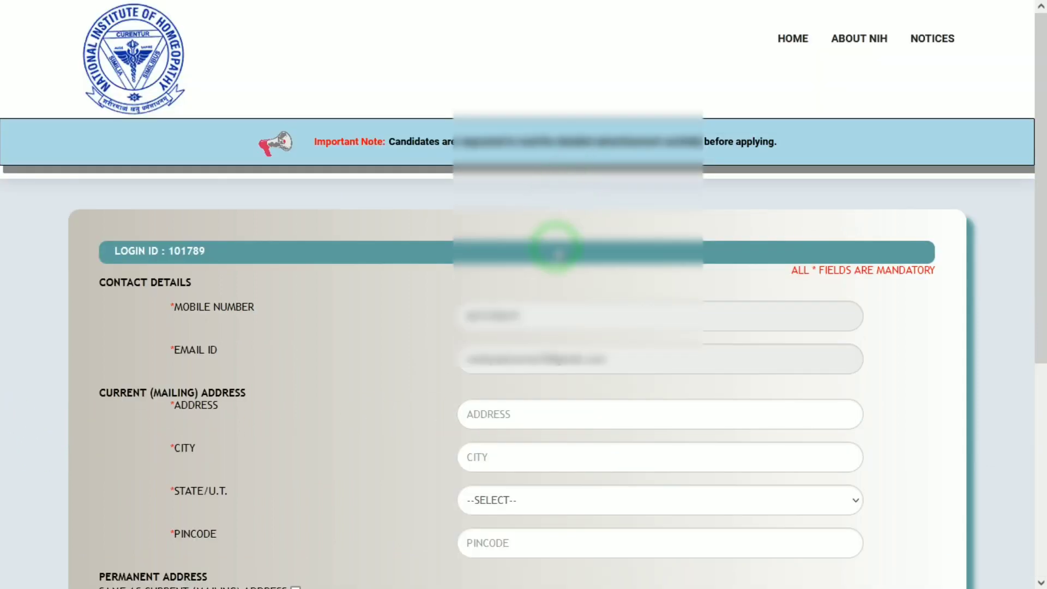
# Fill in the address and city fields of the current mailing address.
pyautogui.moveTo(1040, 248); pyautogui.dragTo(1039, 426)
pyautogui.click(620, 70)
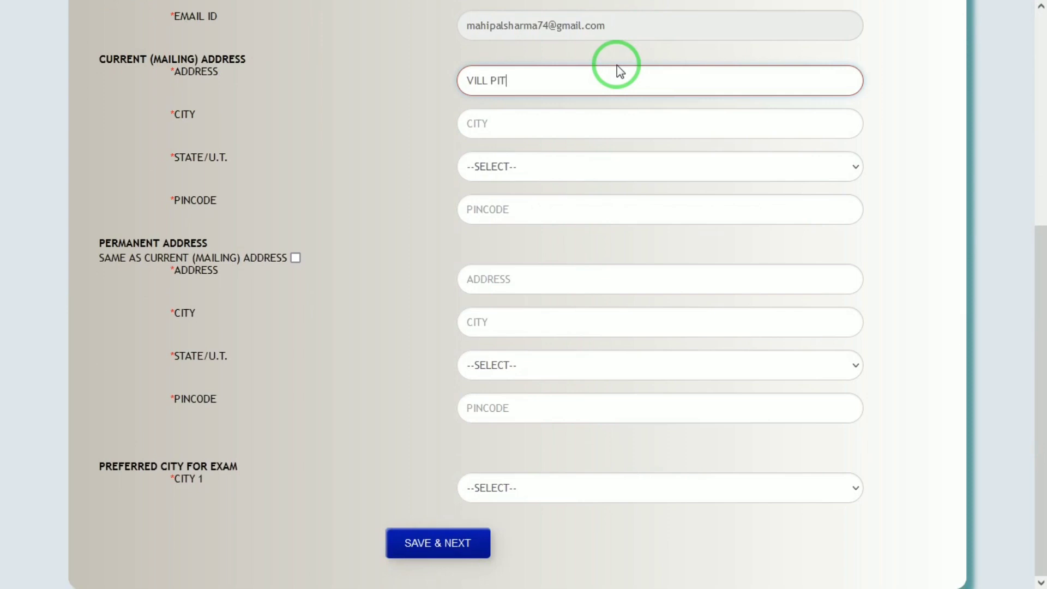
pyautogui.write('VILL PITHAURA')
pyautogui.press('Tab')
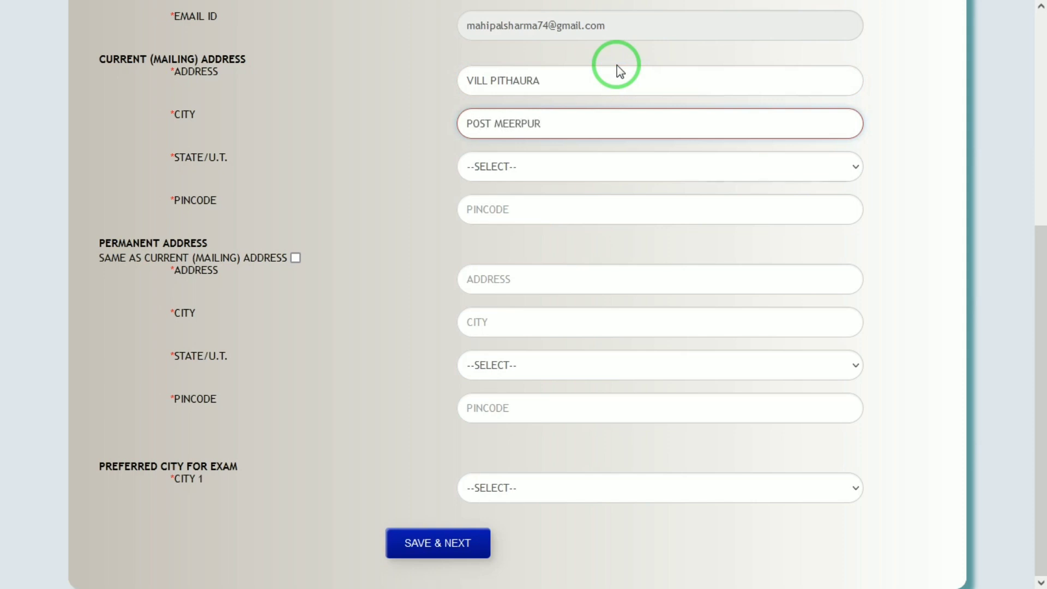
pyautogui.press('Tab')
# Complete the mailing address with state Uttar Pradesh (UP) and the pincode, and reuse it as the permanent address.
pyautogui.click(573, 169)
pyautogui.scroll(-5, 572, 170)
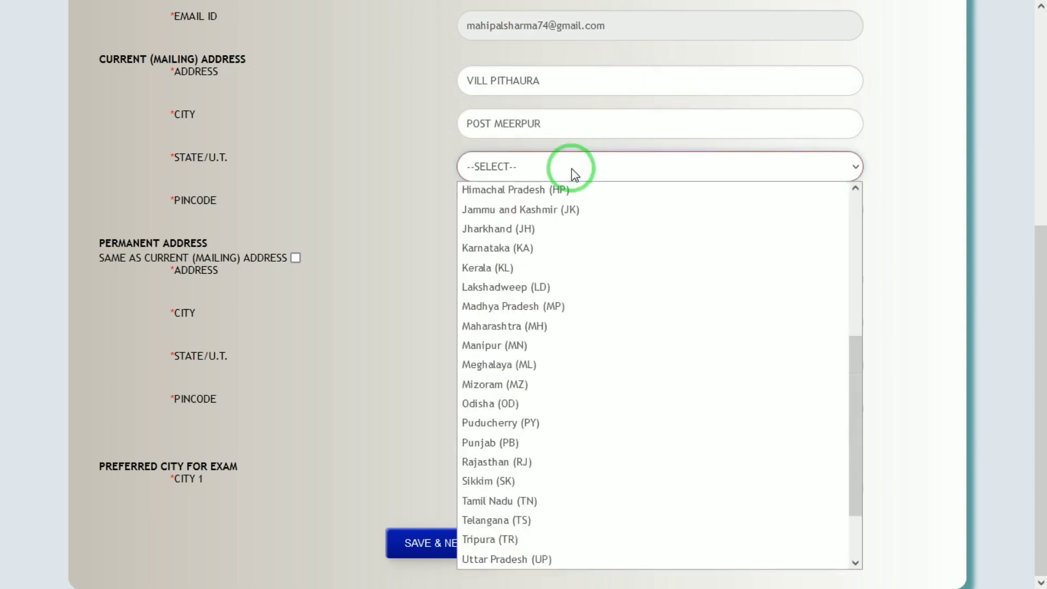
pyautogui.press('u')
pyautogui.press('Return')
pyautogui.click(563, 207)
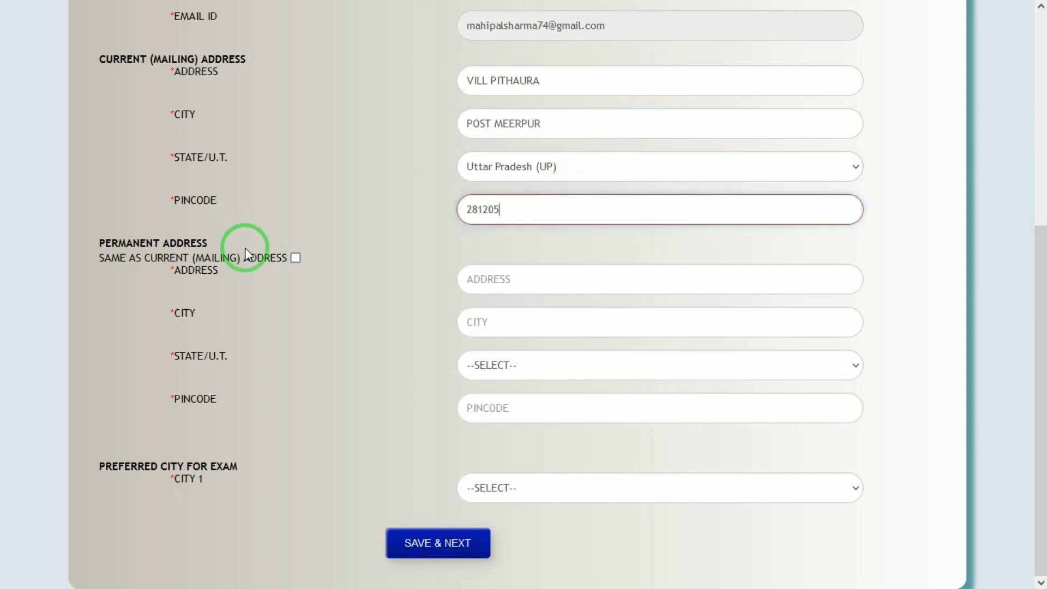
pyautogui.click(295, 259)
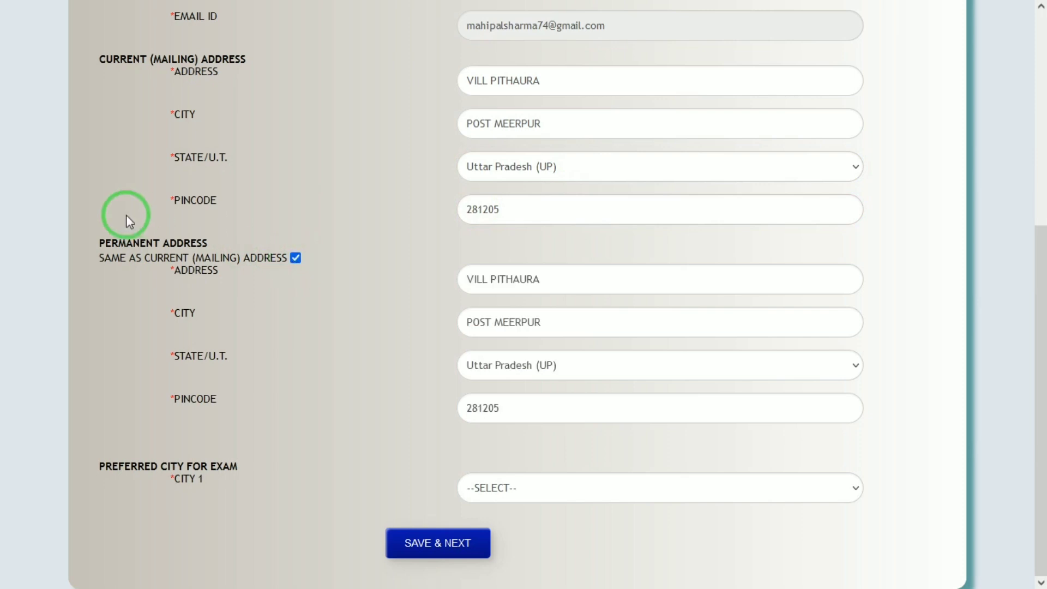
pyautogui.moveTo(146, 61)
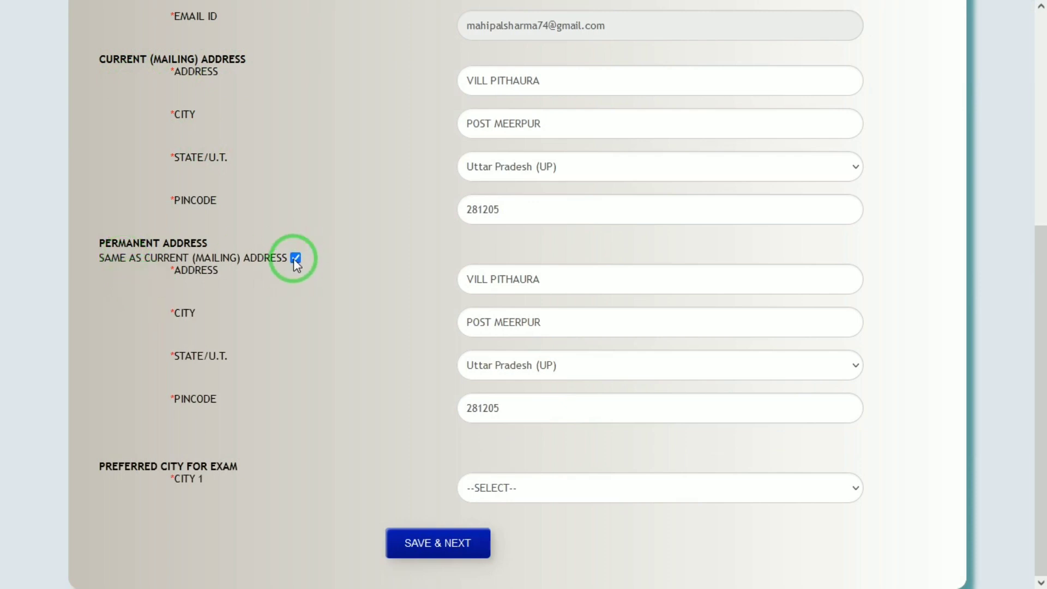
# Choose Kolkata as the preferred exam city and save the contact details to continue to the education form.
pyautogui.click(579, 485)
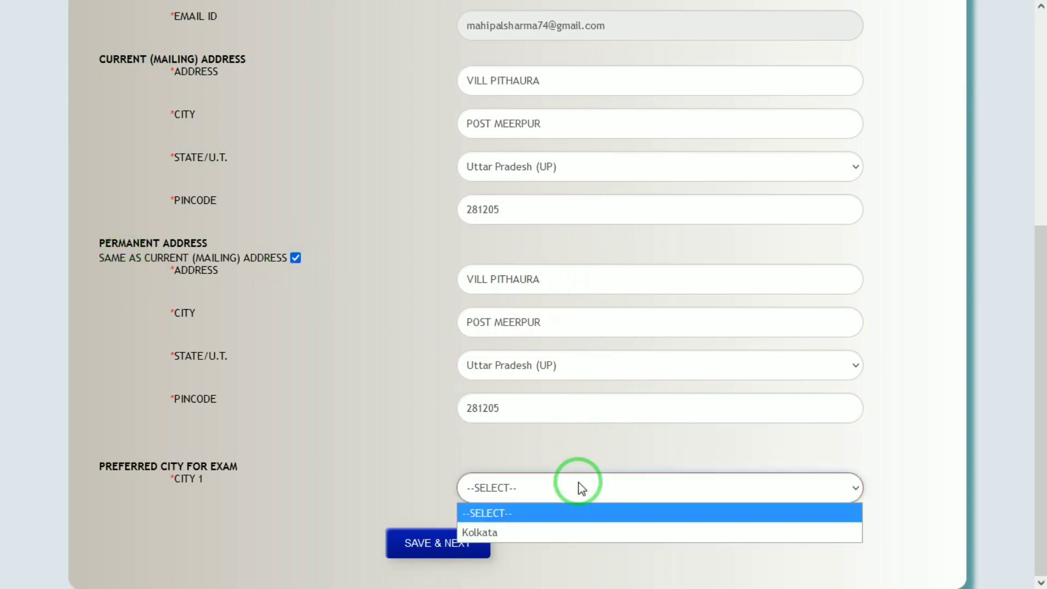
pyautogui.click(495, 537)
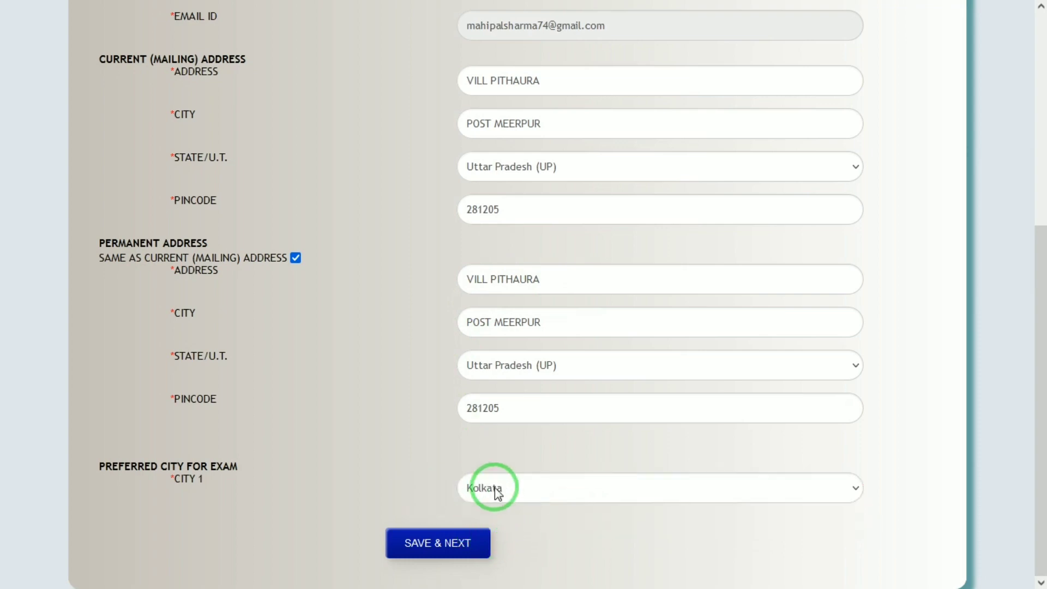
pyautogui.click(470, 543)
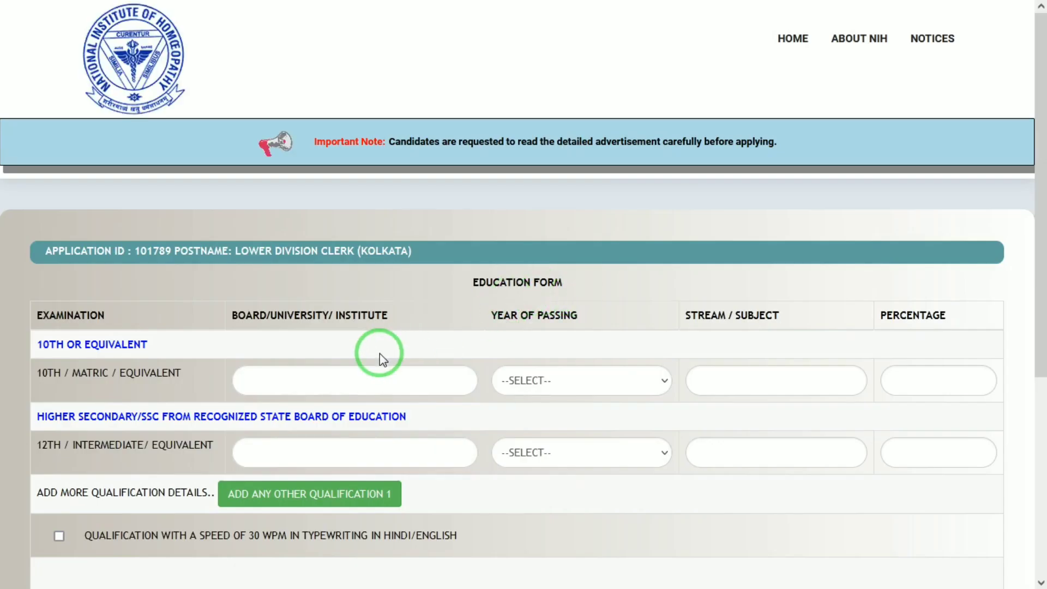
# Enter UP BOARD as the 10th board and set its year of passing to 2015.
pyautogui.moveTo(1039, 175); pyautogui.dragTo(1035, 292)
pyautogui.click(343, 214)
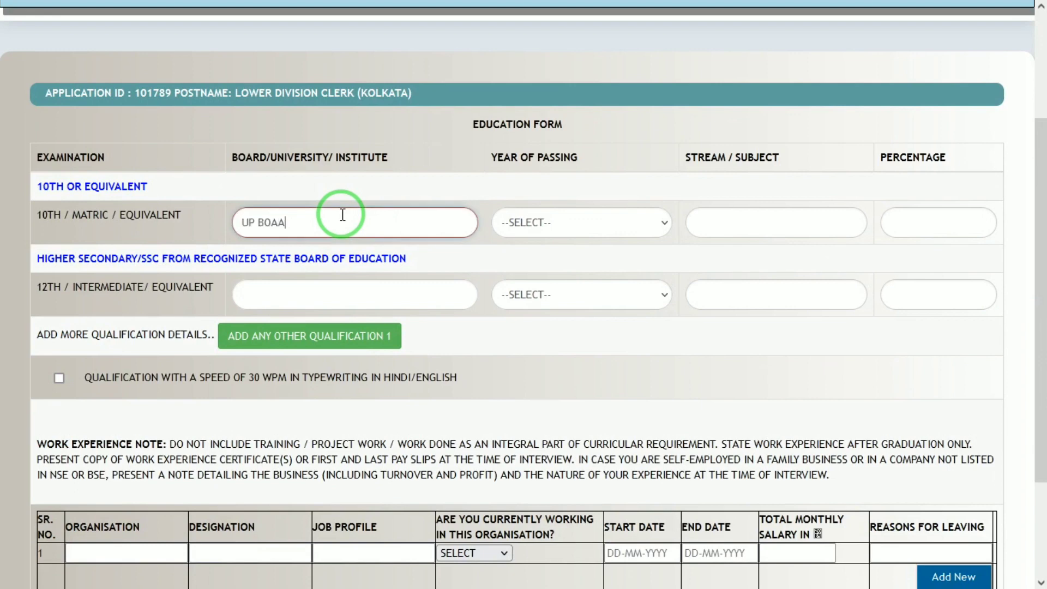
pyautogui.write('UP BOARD')
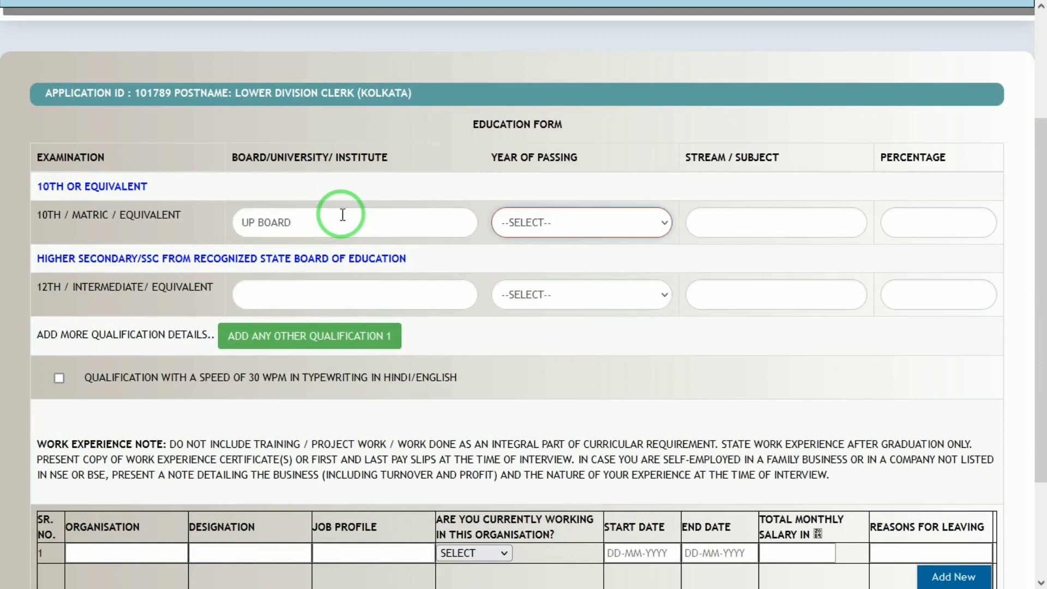
pyautogui.click(623, 218)
pyautogui.press('Down')
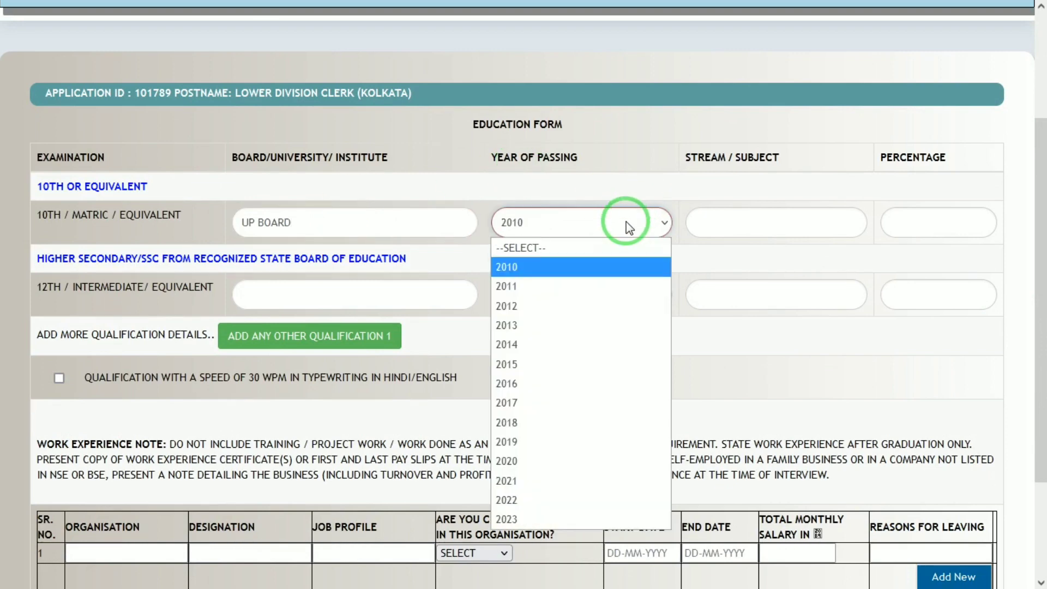
pyautogui.press('Down')
pyautogui.press('Down')
pyautogui.press('Down')
pyautogui.press('Down')
pyautogui.press('Down')
pyautogui.click(701, 233)
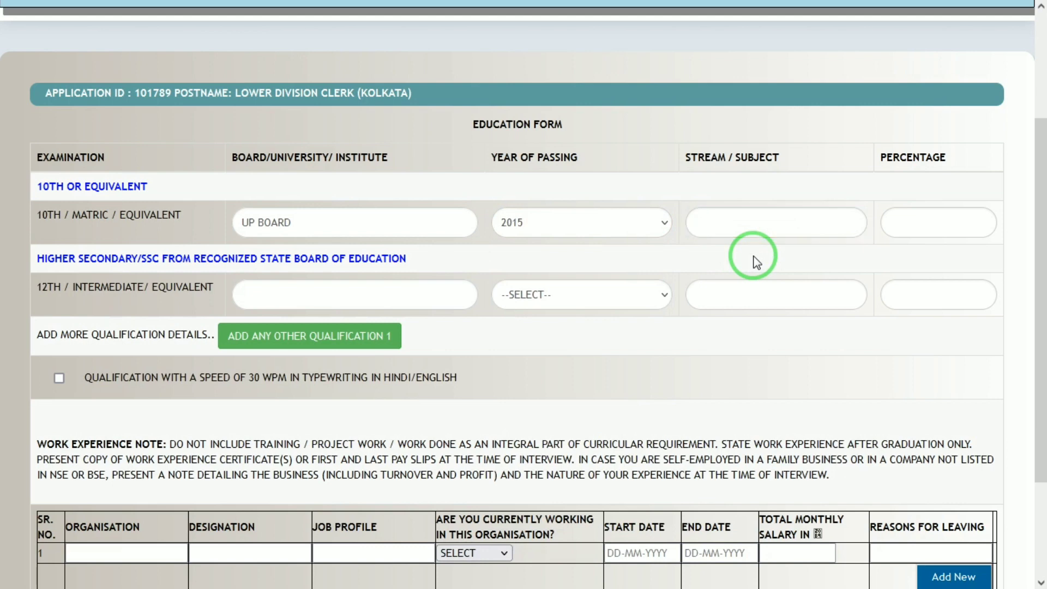
pyautogui.hotkey('shift', 'Tab')
# Enter SCIENCE as the 10th stream and 78 as its percentage.
pyautogui.click(770, 234)
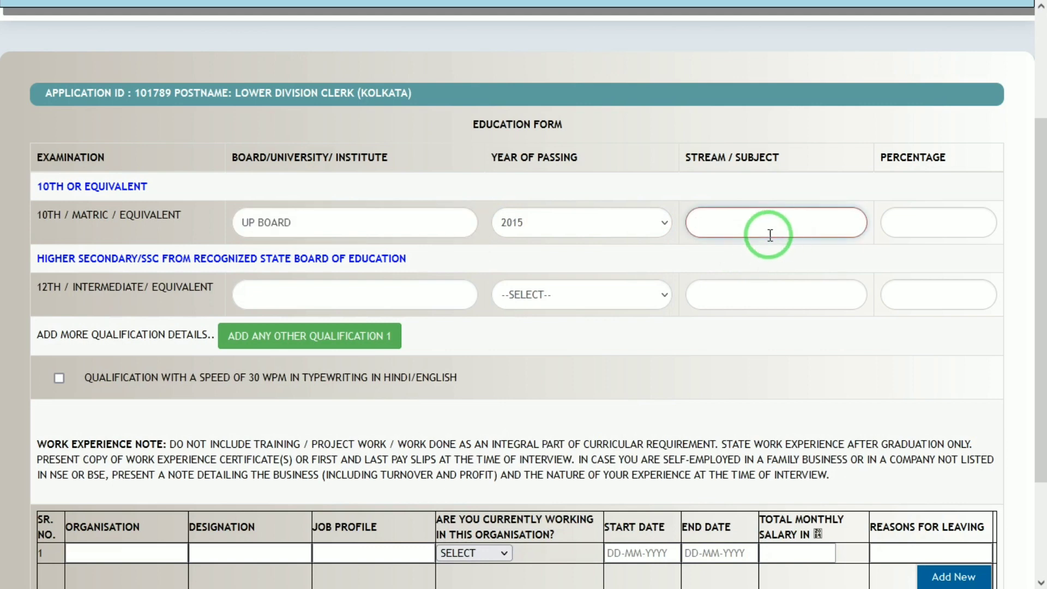
pyautogui.write('SCIENCE')
pyautogui.press('Tab')
pyautogui.click(883, 225)
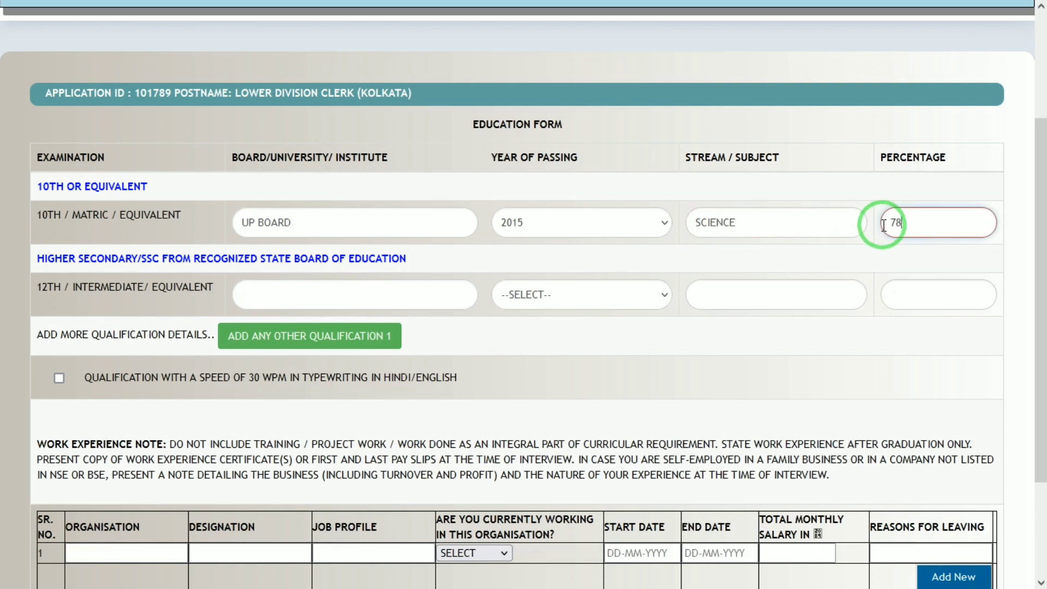
# Enter UP BOARD as the 12th board and set its year of passing to 2017.
pyautogui.click(284, 298)
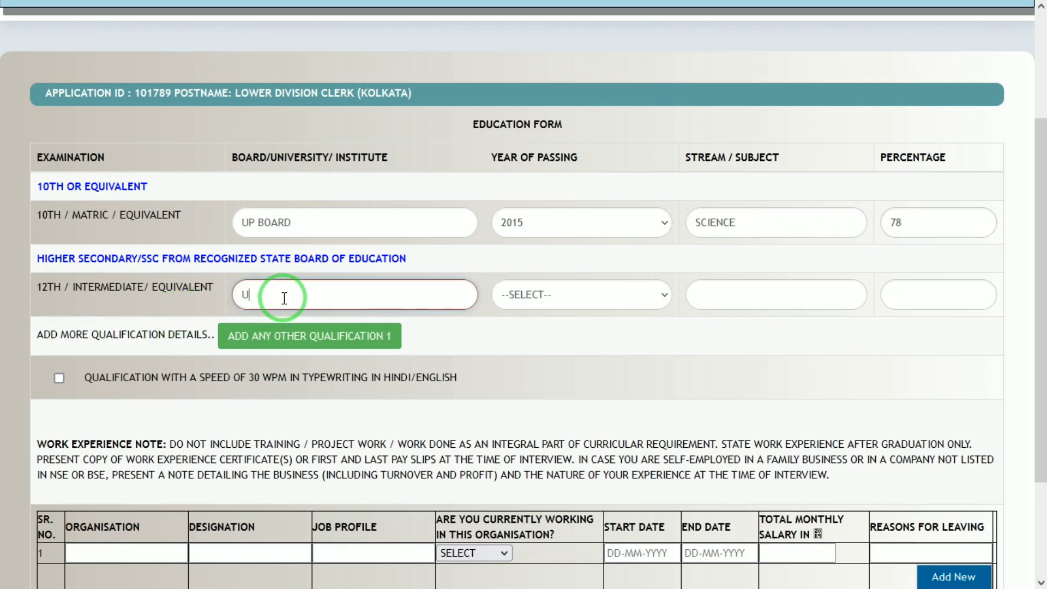
pyautogui.write('UP BOARD')
pyautogui.press('Tab')
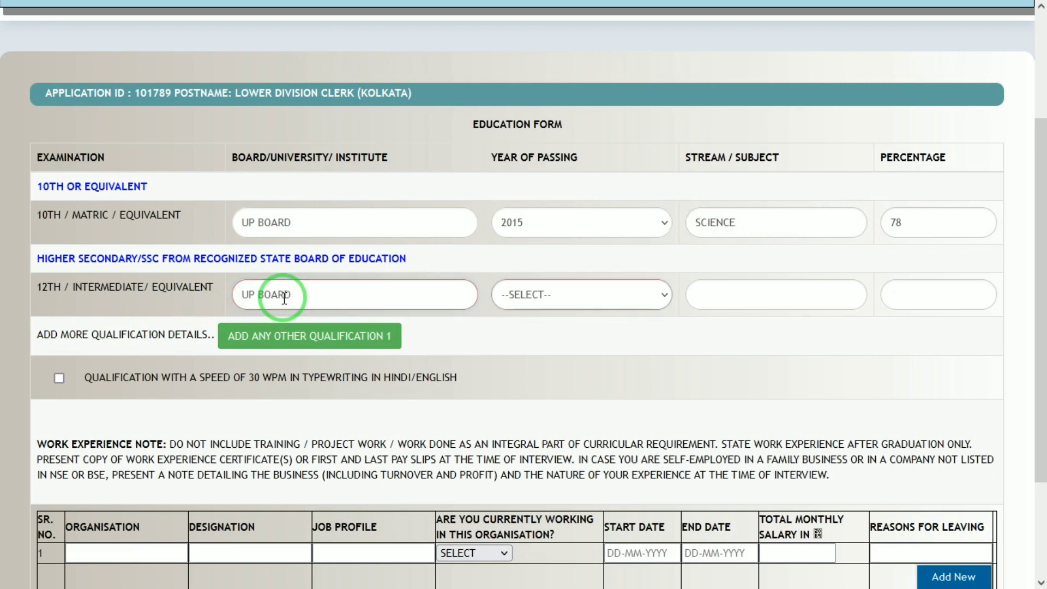
pyautogui.press('Down')
pyautogui.press('Down')
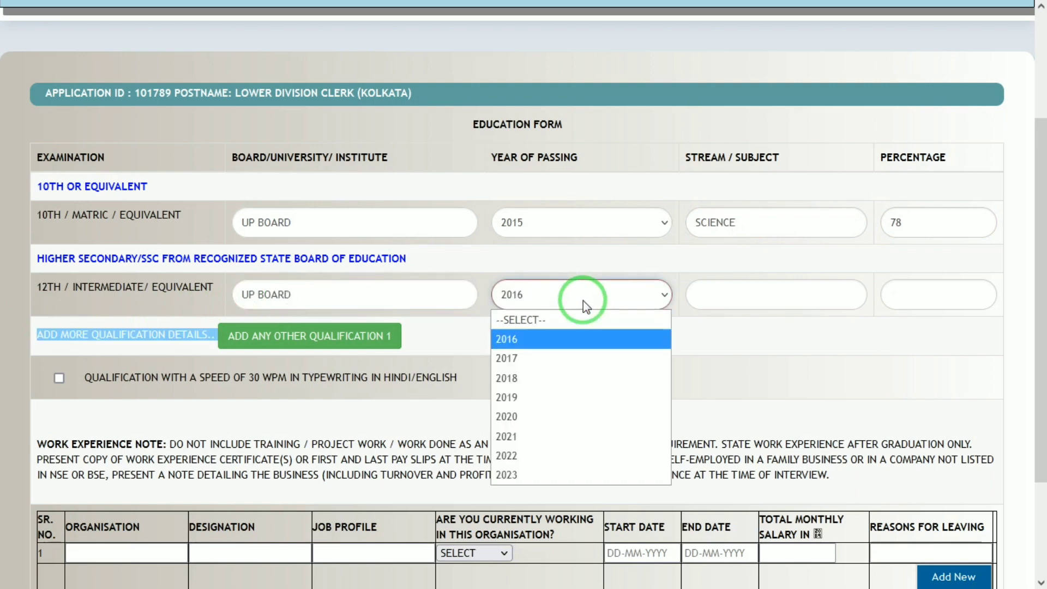
pyautogui.press('Return')
pyautogui.click(845, 332)
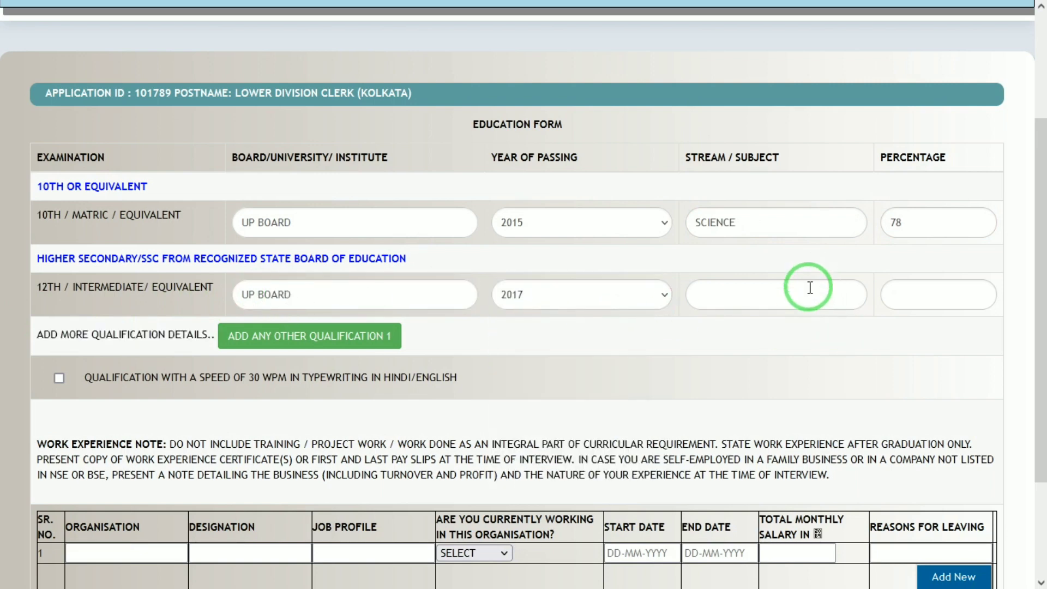
# Enter PCM as the 12th stream with 89 percent, and mark the 30 WPM Hindi/English typewriting qualification as held.
pyautogui.click(811, 287)
pyautogui.press('Tab')
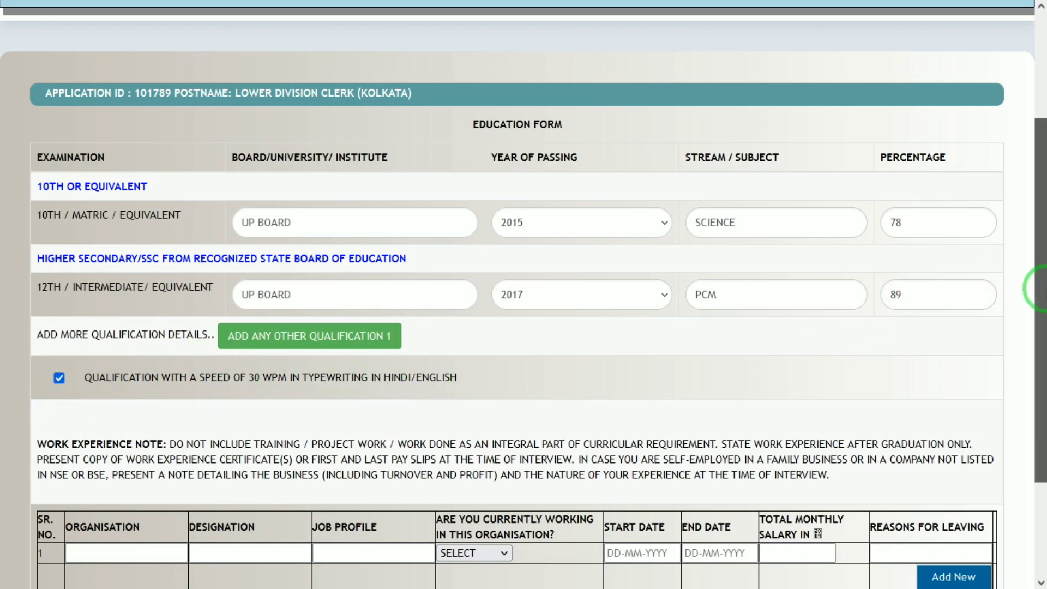
# Leave the work experience row blank and save the education form to continue to document upload.
pyautogui.moveTo(1036, 288); pyautogui.dragTo(1037, 426)
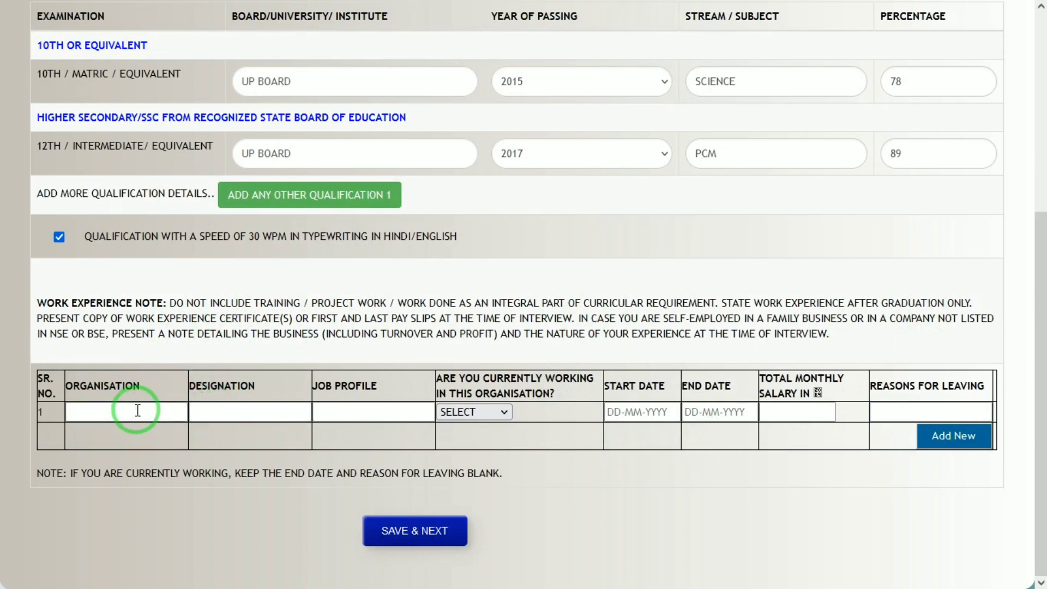
pyautogui.click(164, 414)
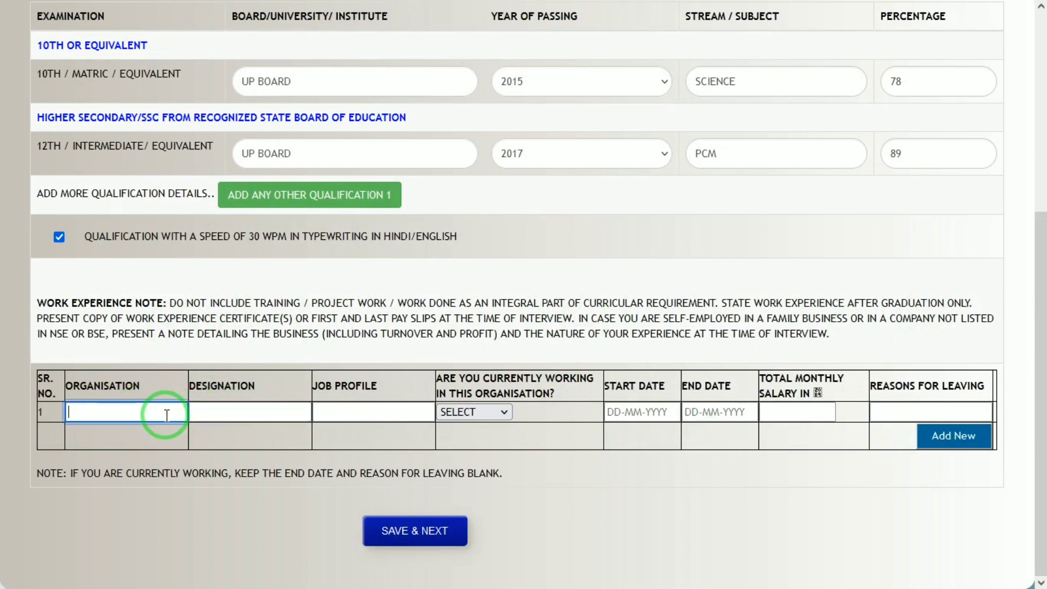
pyautogui.click(292, 409)
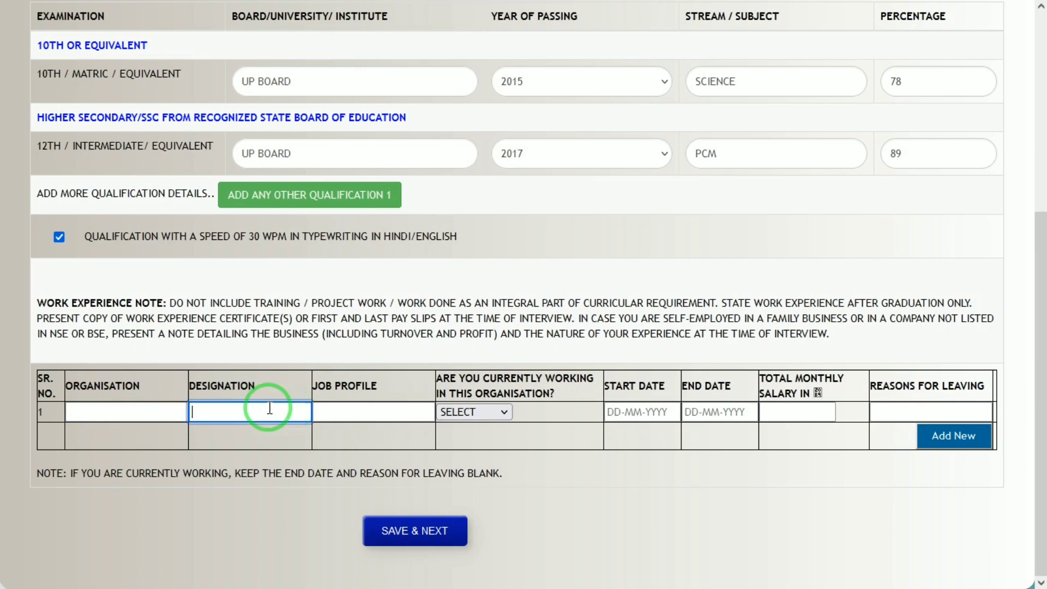
pyautogui.click(321, 416)
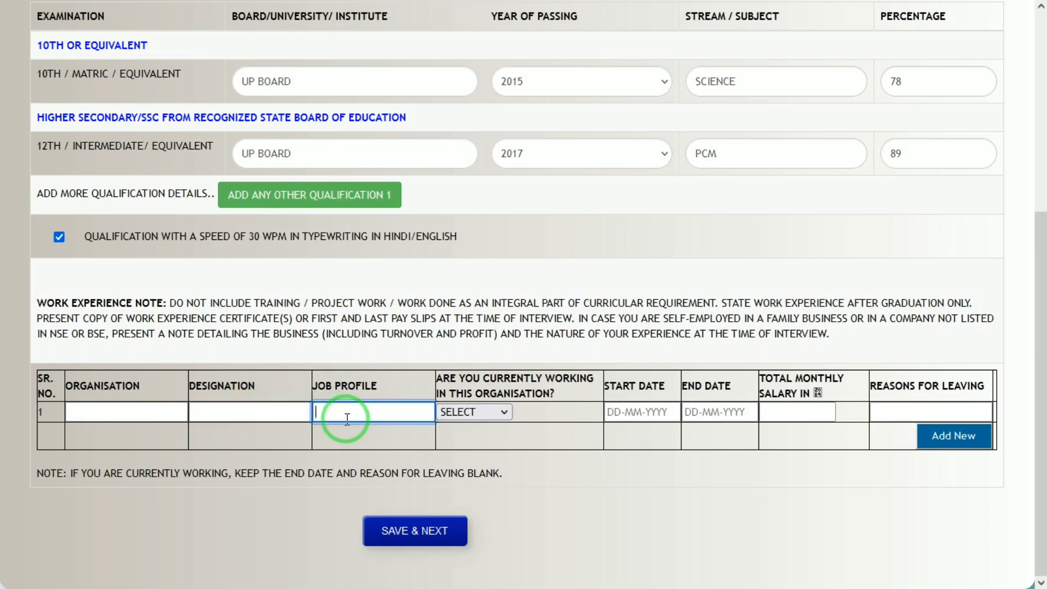
pyautogui.click(457, 412)
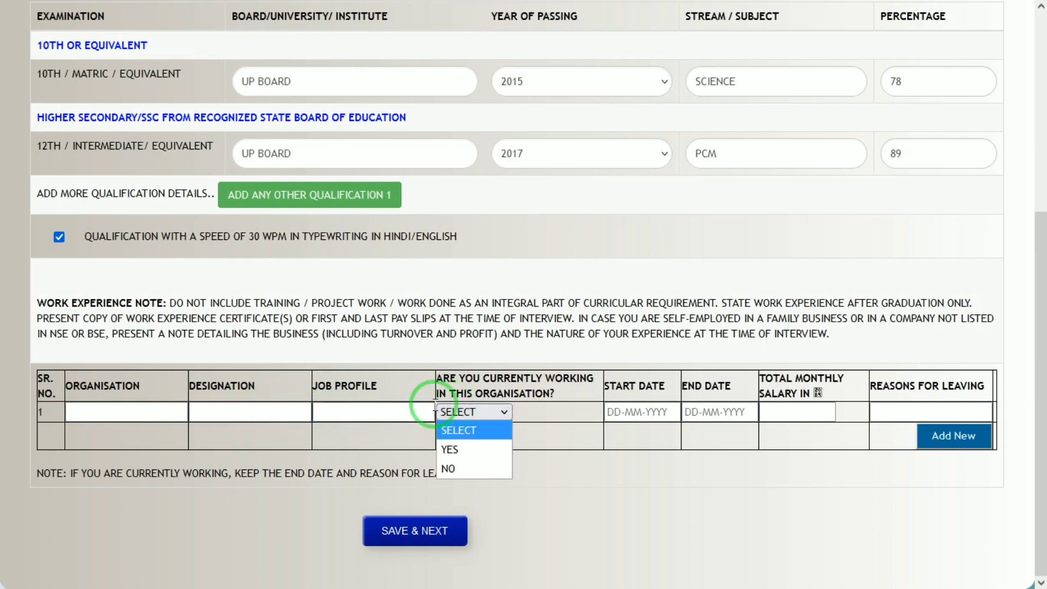
pyautogui.click(773, 492)
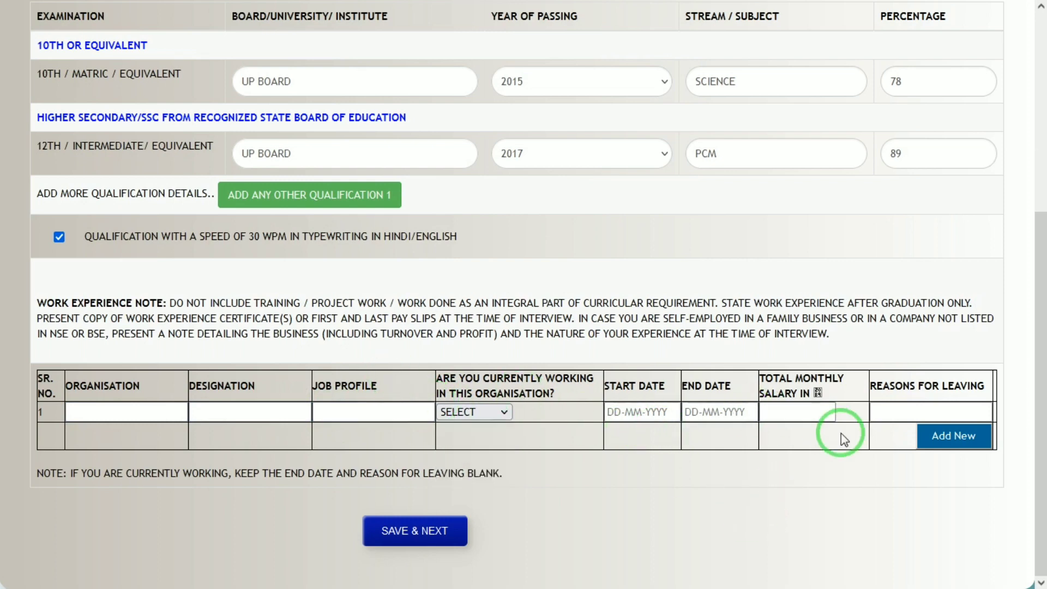
pyautogui.click(427, 527)
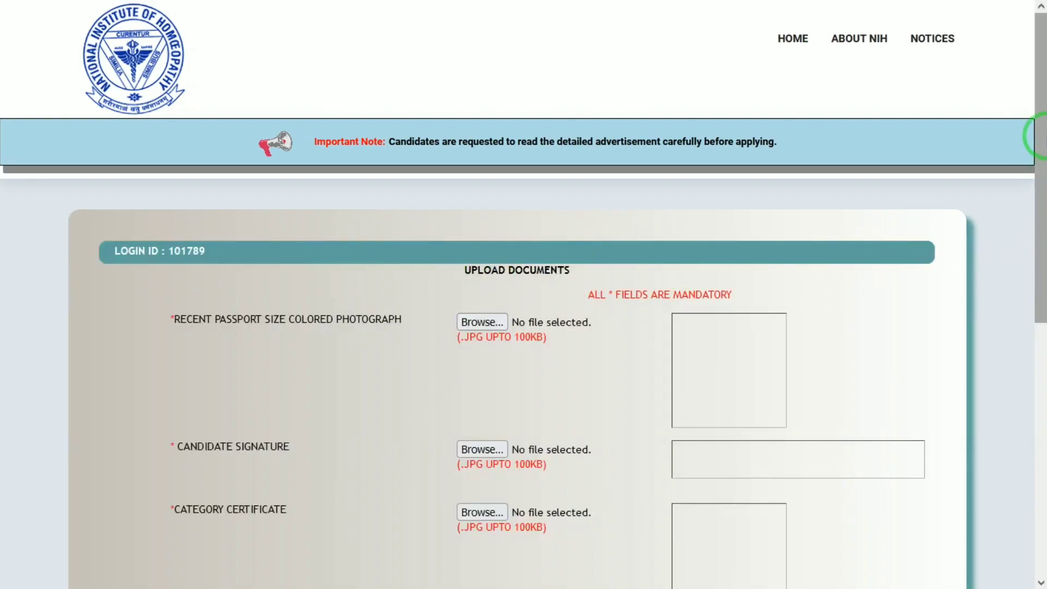
# Attach 1.jpg from the candidate's folder under document on New Volume (D:) as the passport size colored photograph.
pyautogui.moveTo(1040, 136); pyautogui.dragTo(1040, 215)
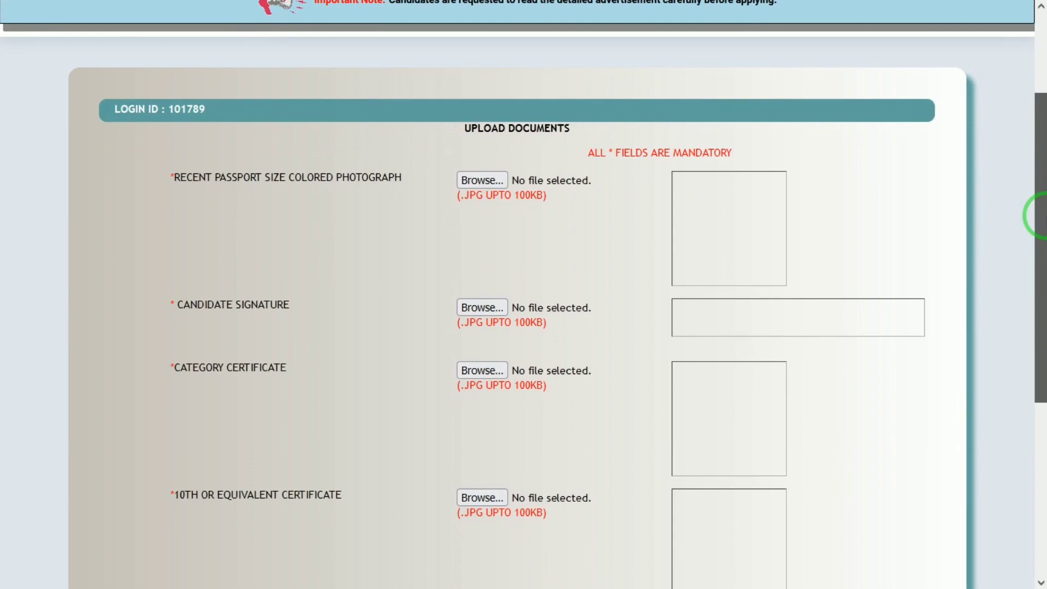
pyautogui.click(482, 173)
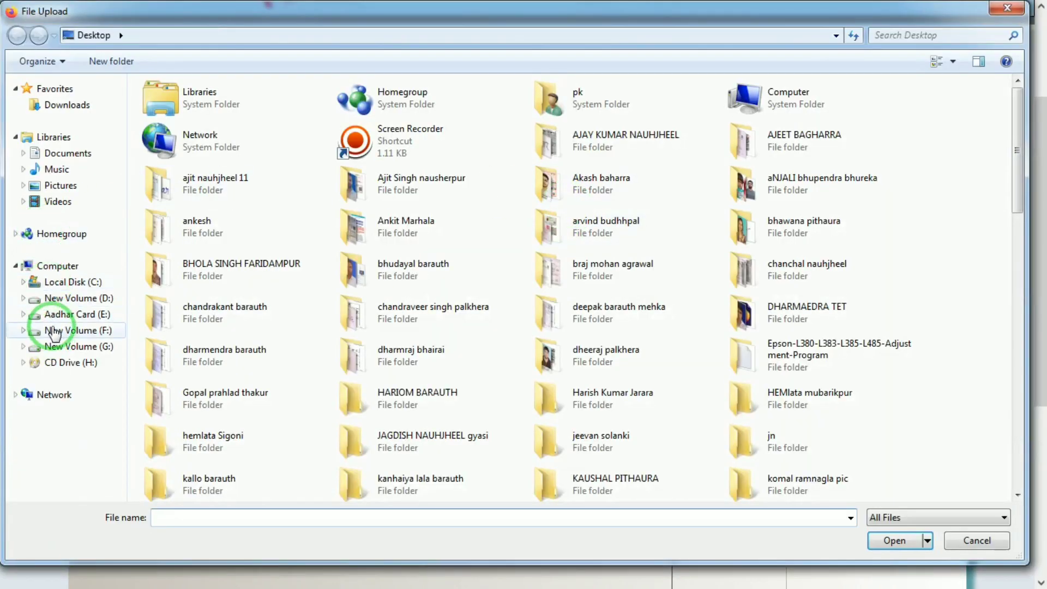
pyautogui.click(49, 298)
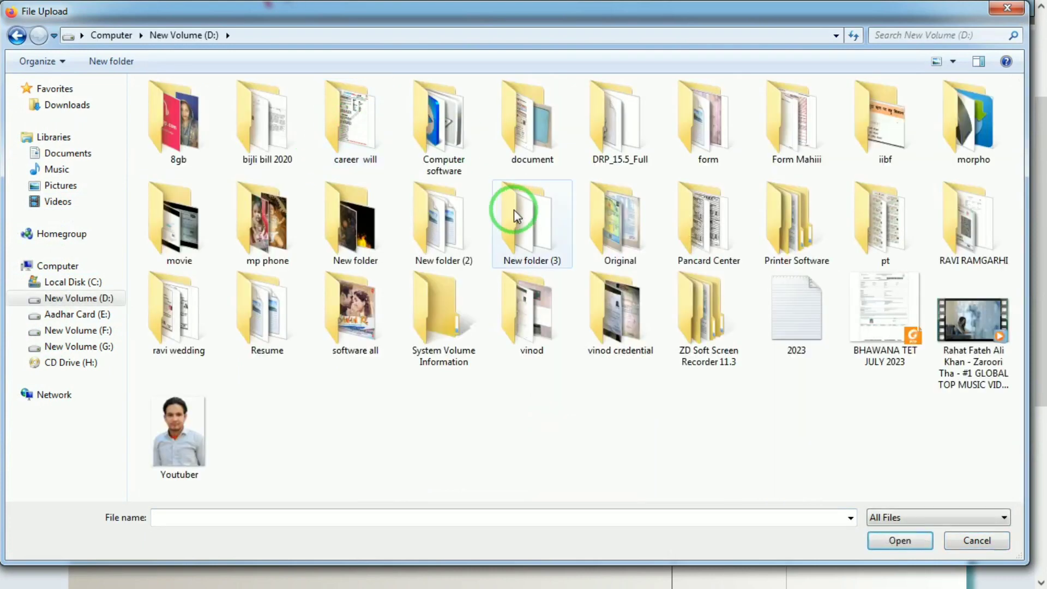
pyautogui.doubleClick(525, 123)
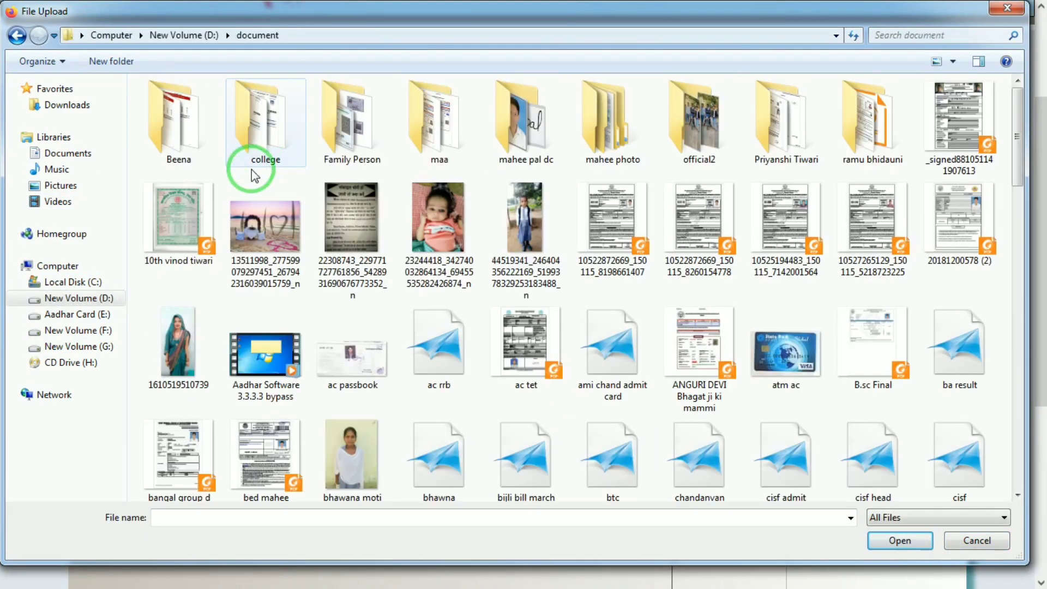
pyautogui.doubleClick(488, 133)
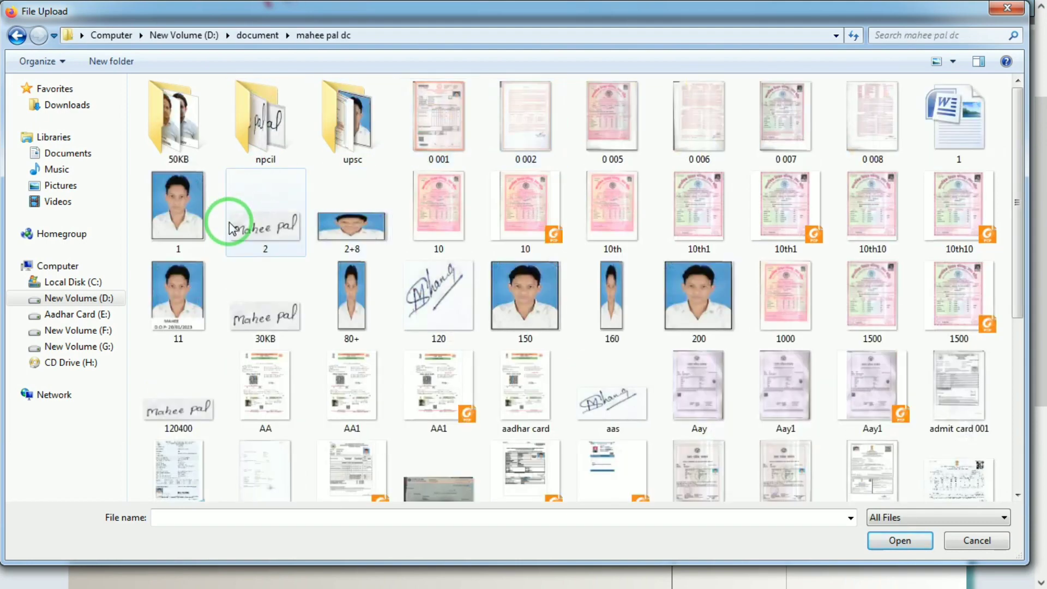
pyautogui.doubleClick(150, 225)
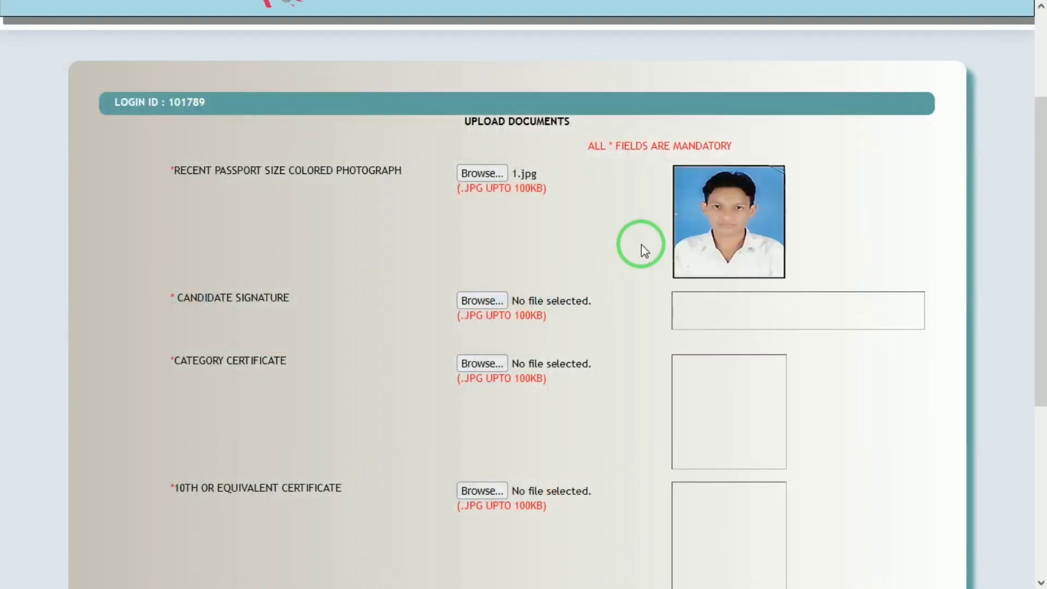
# Attach 2.jpg from the same folder as the candidate signature.
pyautogui.click(498, 306)
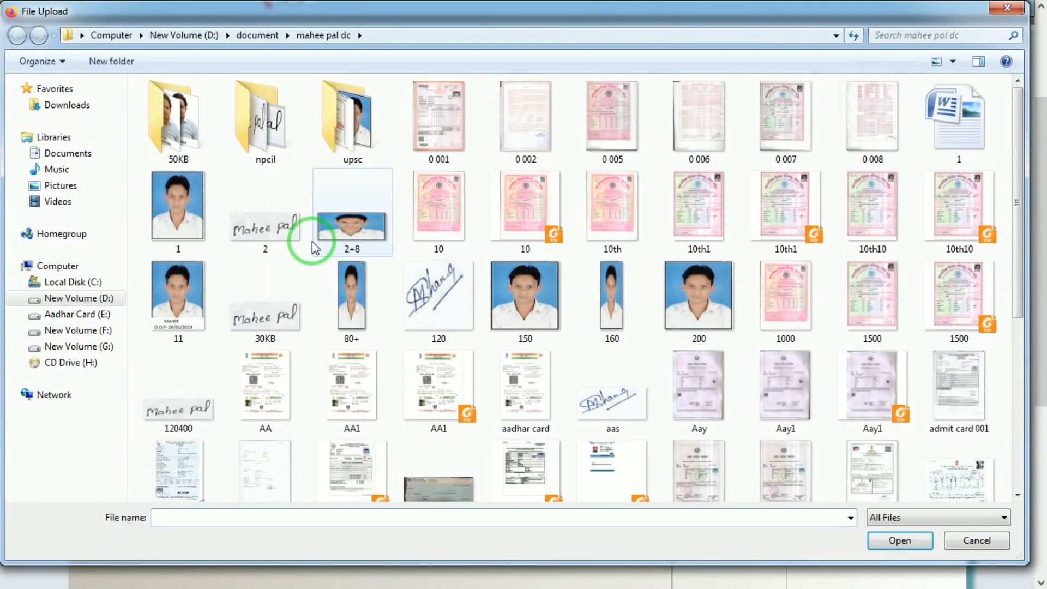
pyautogui.click(285, 227)
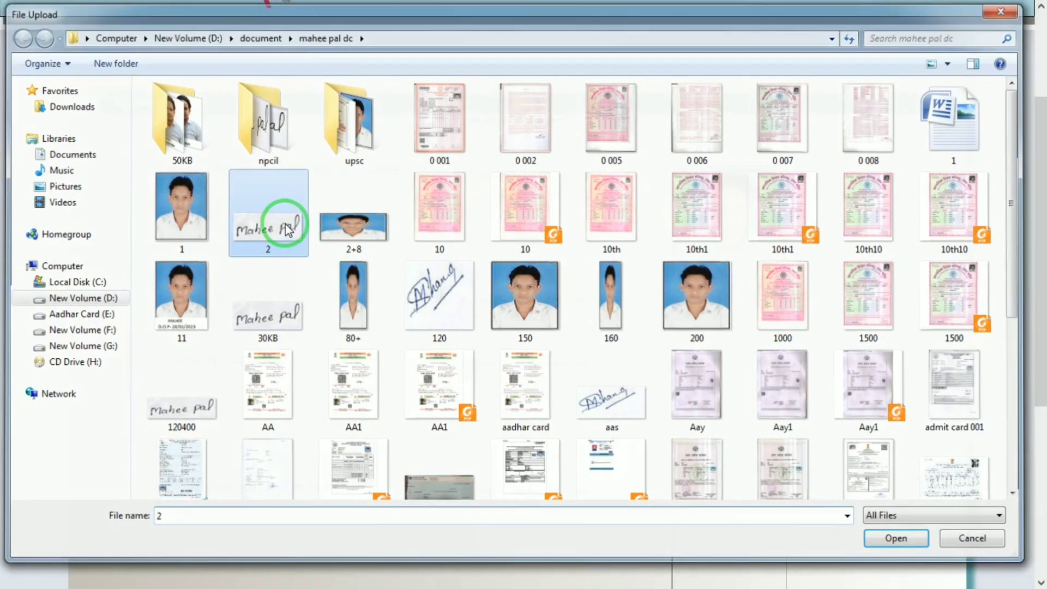
pyautogui.doubleClick(285, 226)
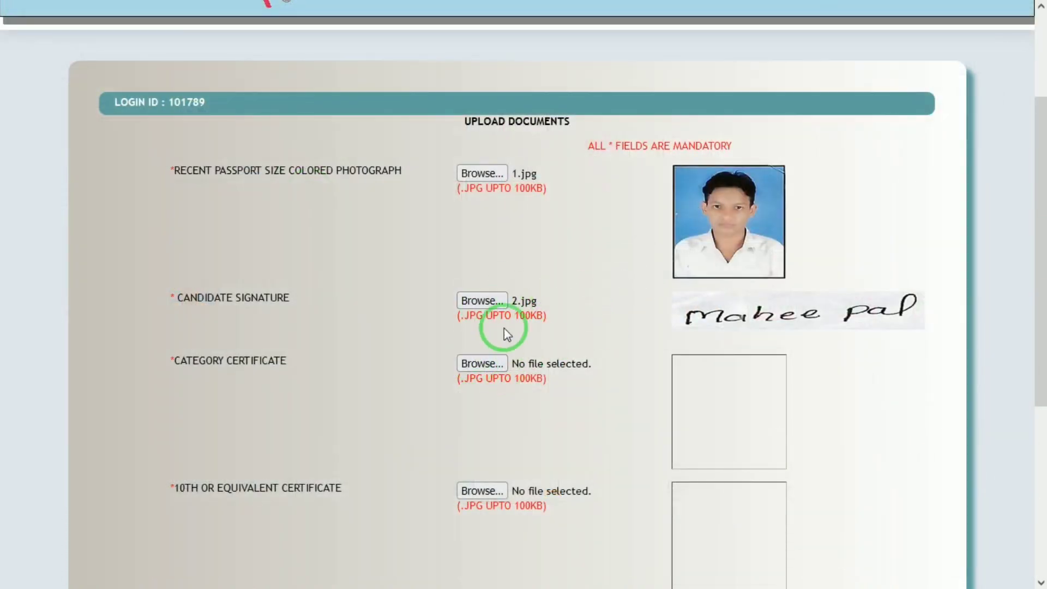
# Attach 10th10.jpg as both the category certificate and the 10th or equivalent certificate.
pyautogui.click(482, 363)
pyautogui.click(921, 218)
pyautogui.doubleClick(922, 218)
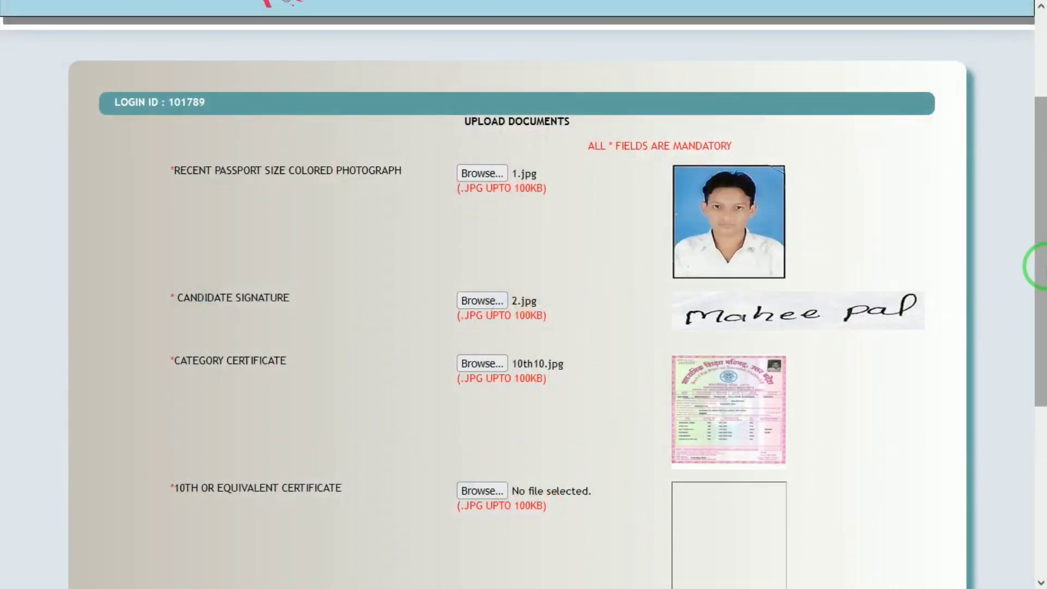
pyautogui.scroll(-5, 1039, 266)
pyautogui.click(496, 209)
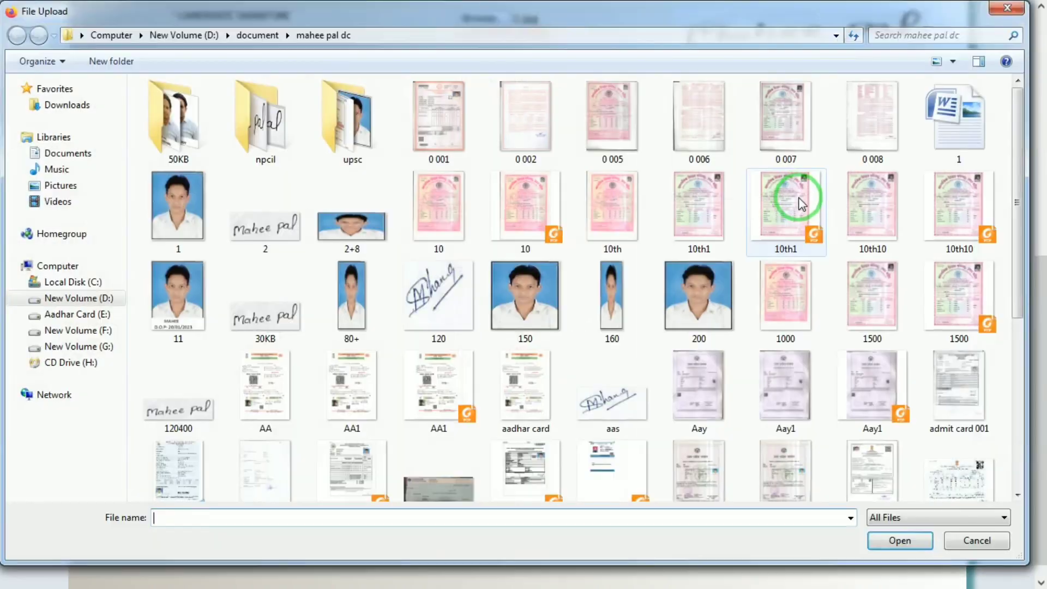
pyautogui.click(867, 208)
pyautogui.doubleClick(867, 207)
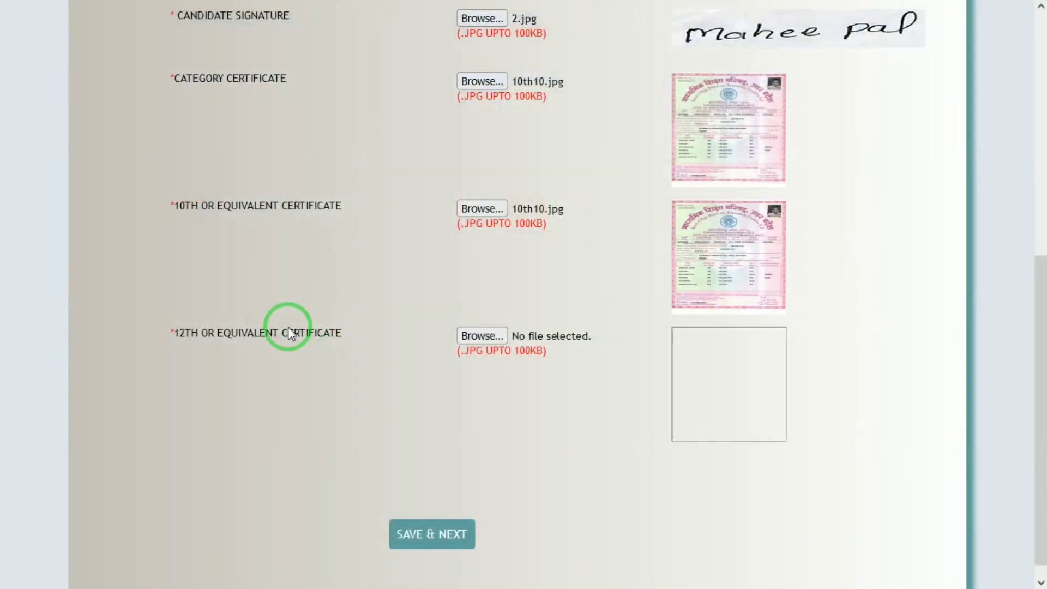
# Attach 10th10.jpg as the 12th or equivalent certificate and save the uploaded documents.
pyautogui.click(499, 334)
pyautogui.doubleClick(877, 235)
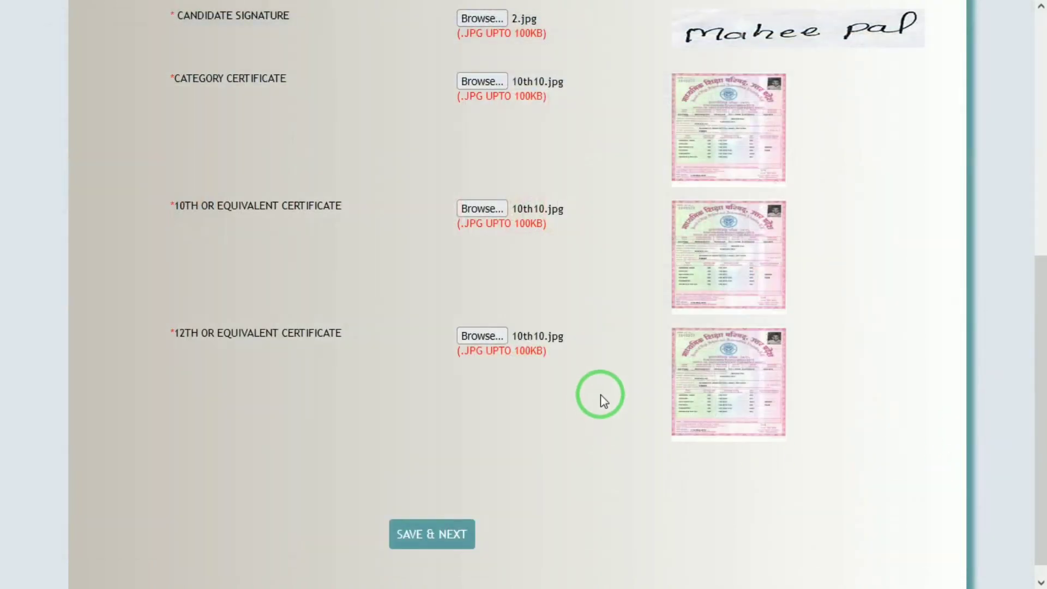
pyautogui.scroll(-1, 1039, 404)
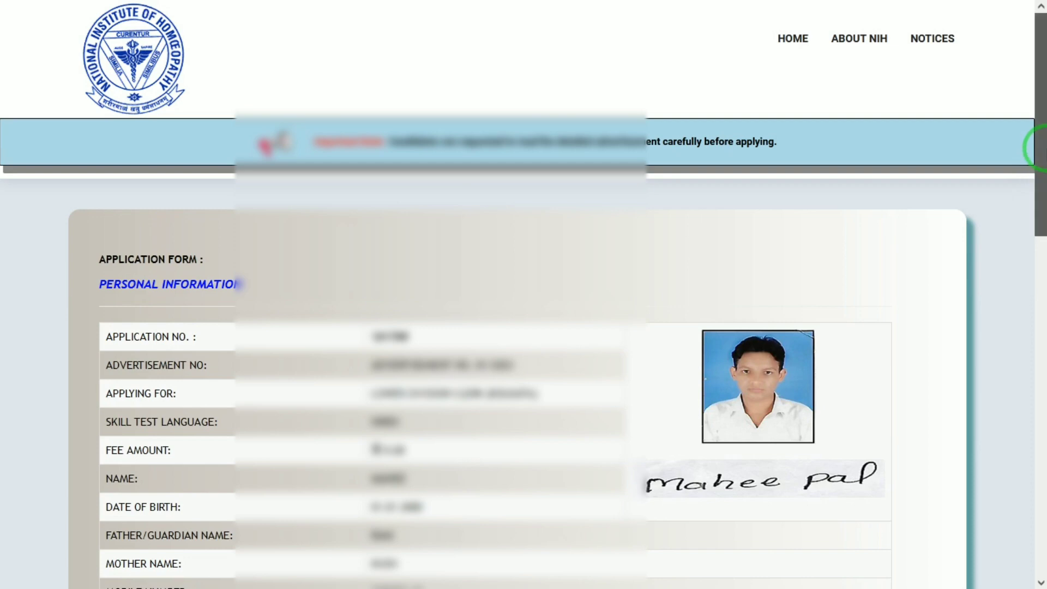
# Review the application preview down to the declaration, submit the application and confirm the final submission.
pyautogui.moveTo(1039, 147); pyautogui.dragTo(1039, 491)
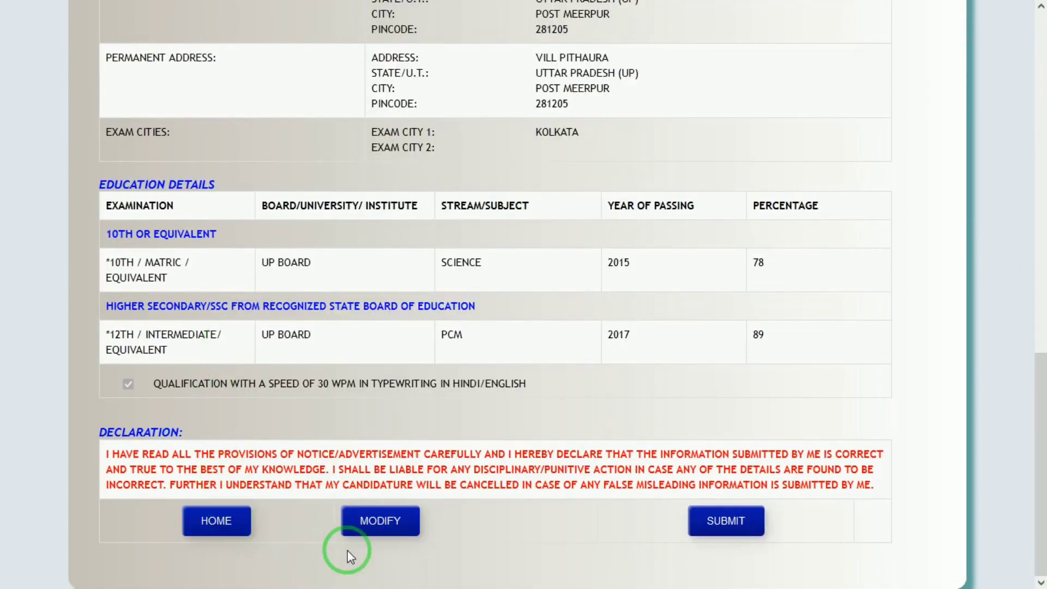
pyautogui.click(741, 521)
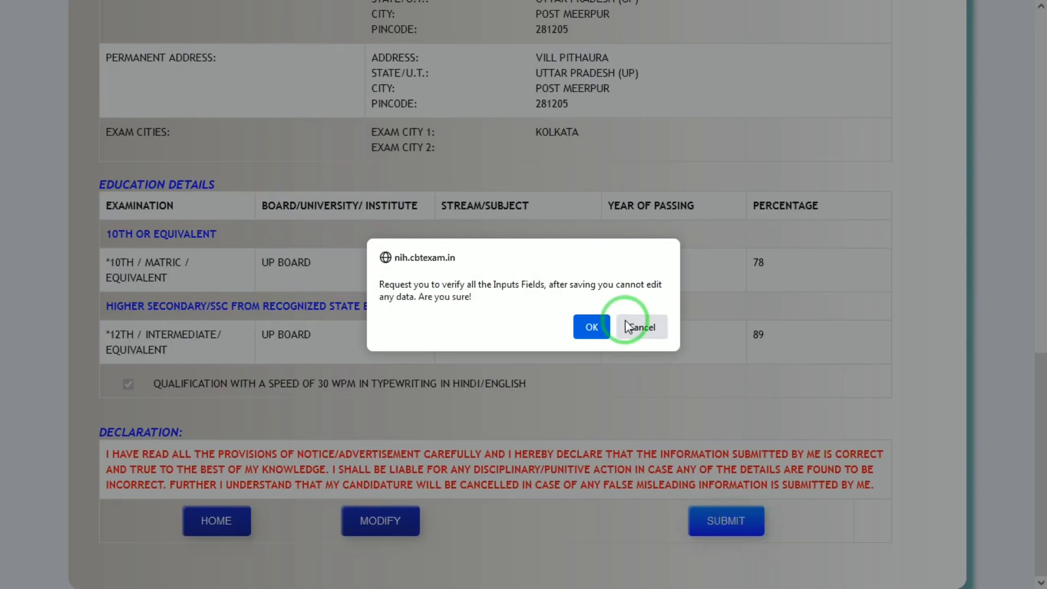
pyautogui.click(592, 327)
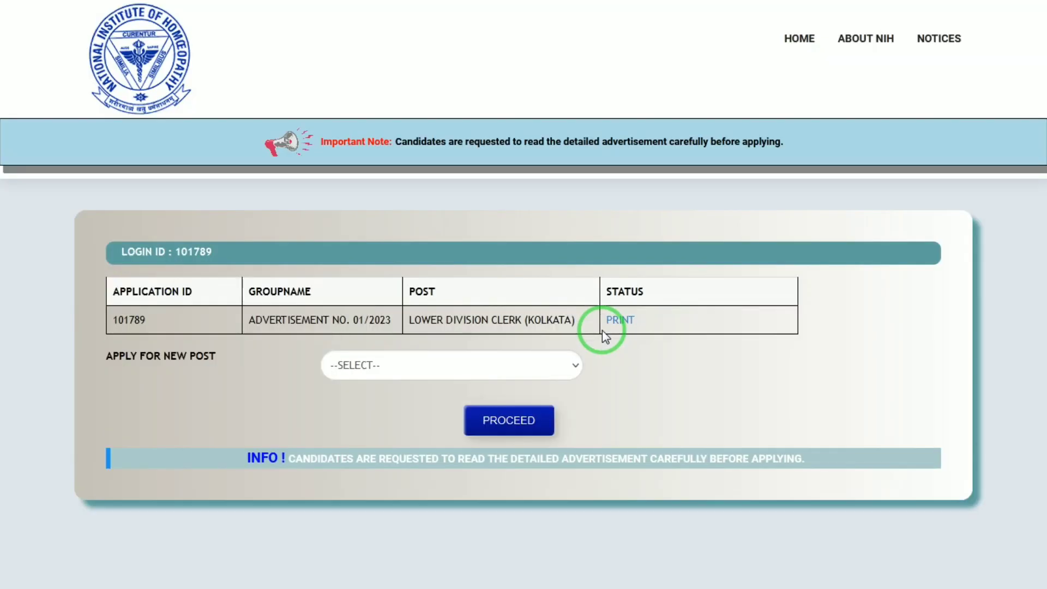
# View the printable form of the submitted Lower Division Clerk (Kolkata) application and return to the site's home page.
pyautogui.click(616, 320)
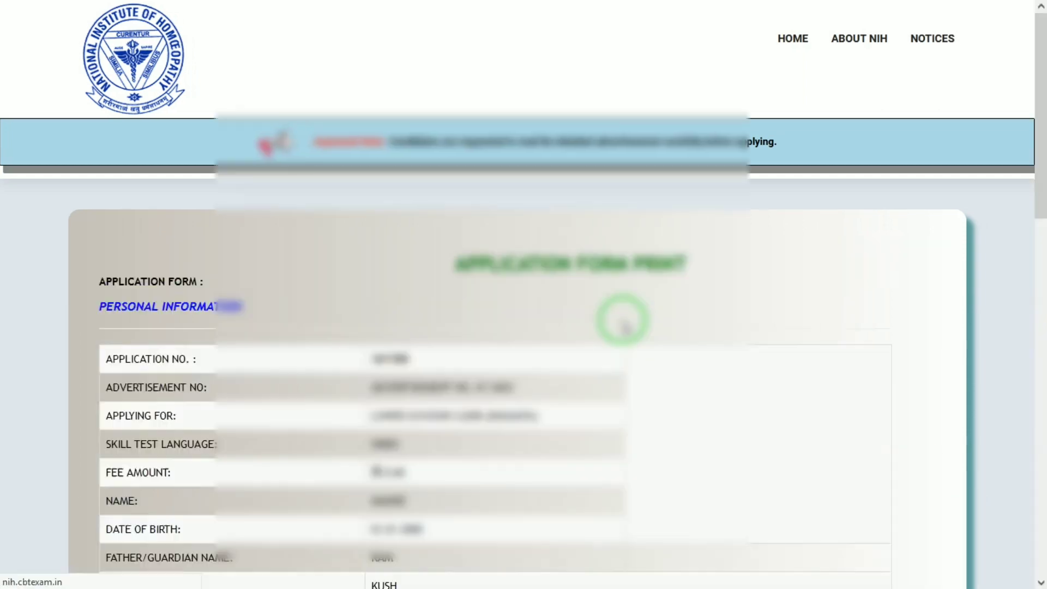
pyautogui.moveTo(1039, 215); pyautogui.dragTo(1031, 133)
pyautogui.moveTo(797, 54)
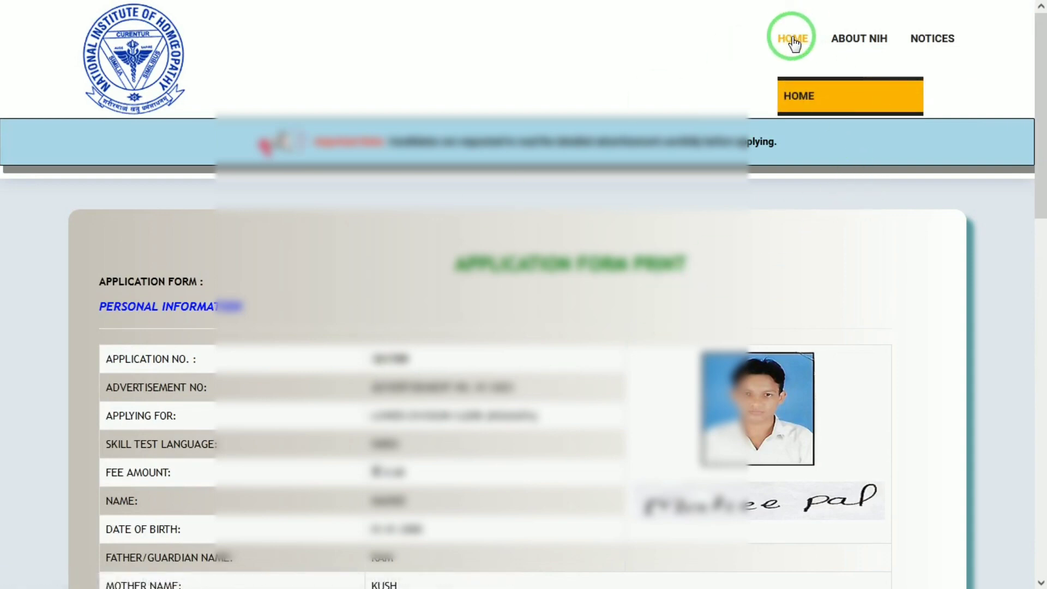
pyautogui.click(803, 98)
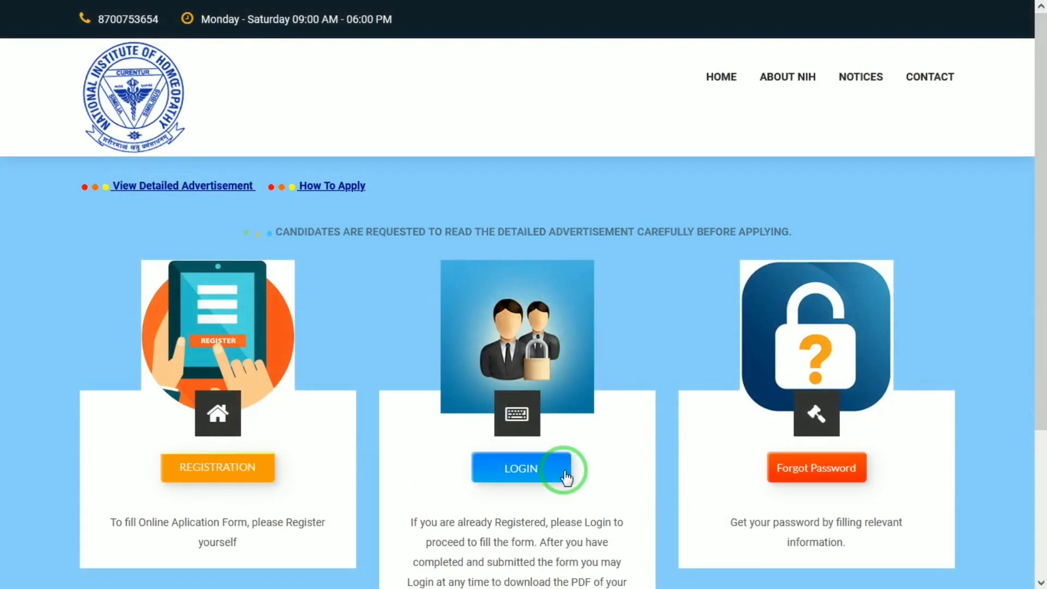
# Sign in to the candidate account with the login ID and the account password.
pyautogui.click(565, 473)
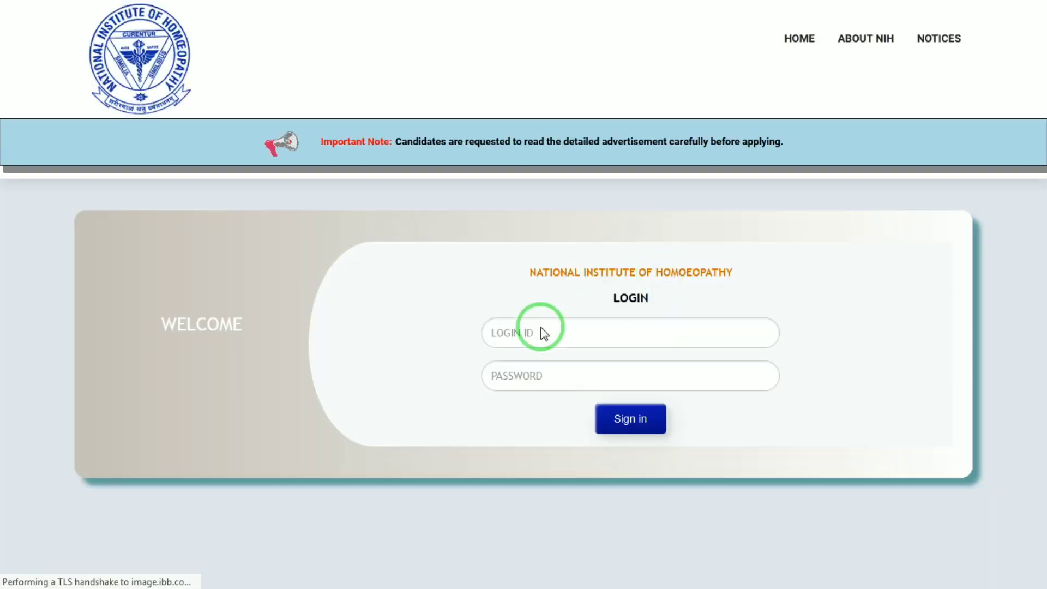
pyautogui.click(560, 337)
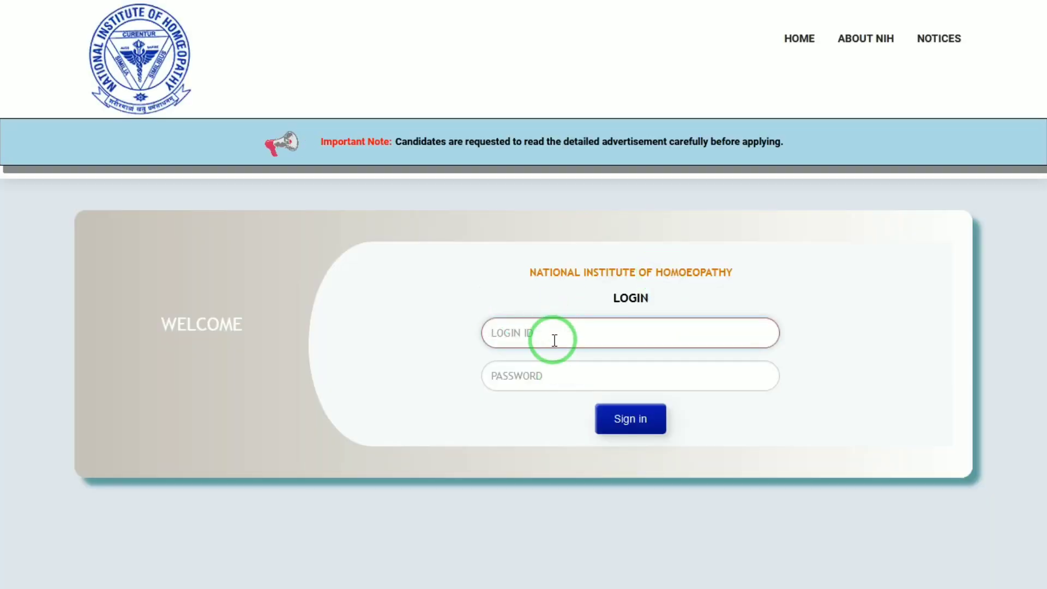
pyautogui.click(549, 374)
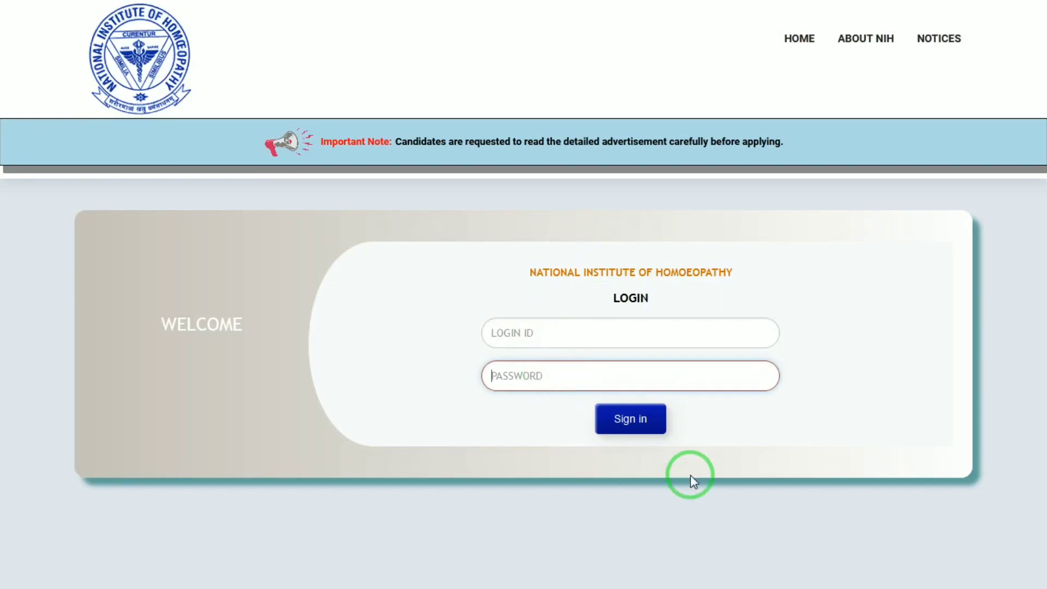
pyautogui.click(642, 422)
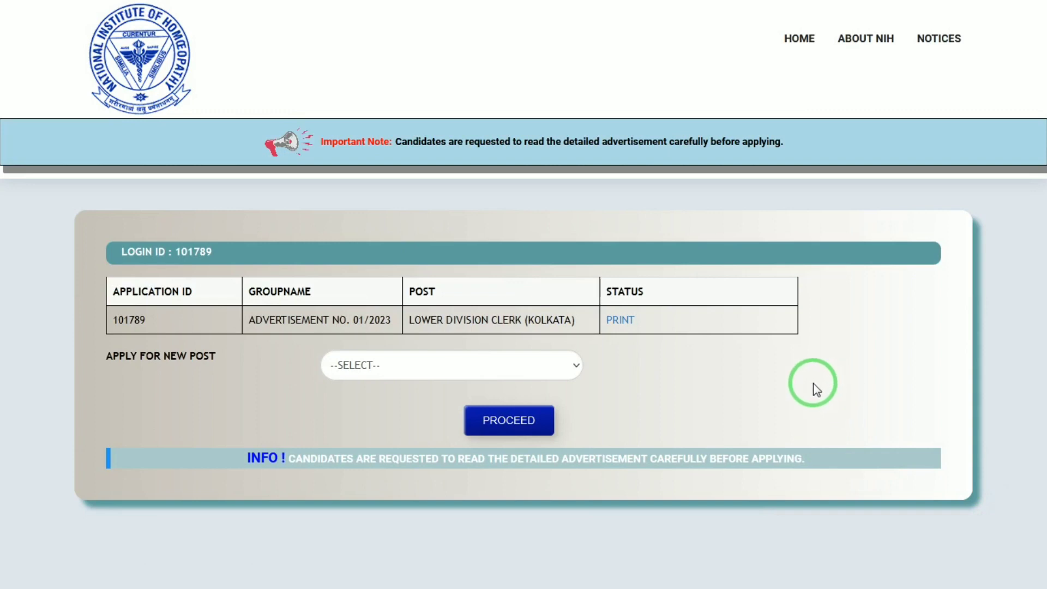
# Start an application for the new post Assistant Professor I (Materia Medica, Homoeopathic Pharmacy, Organon of Medicine & Case Taking and Repertory) and look through its form.
pyautogui.click(487, 370)
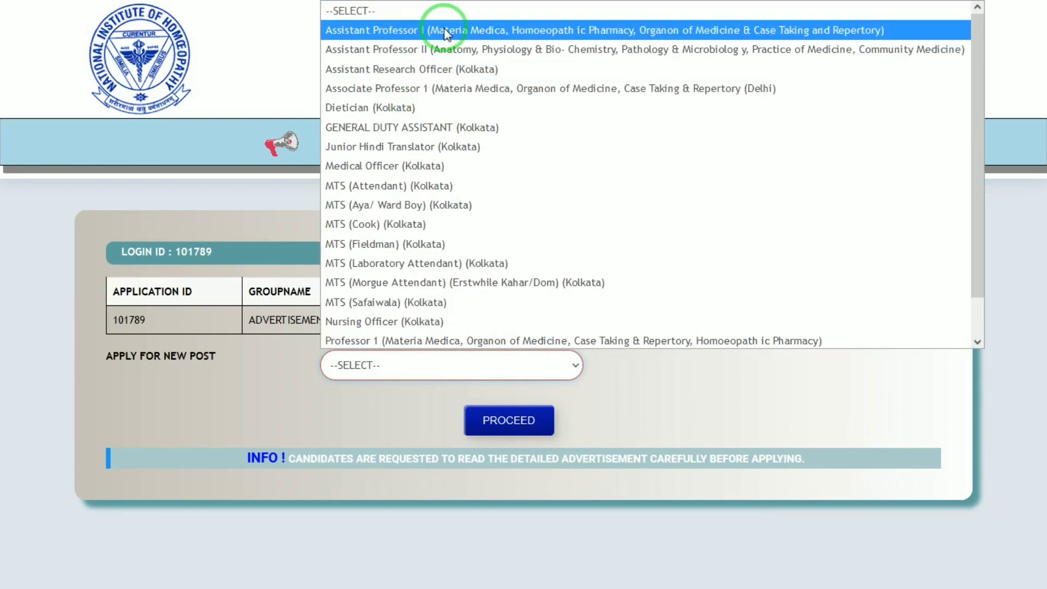
pyautogui.click(381, 32)
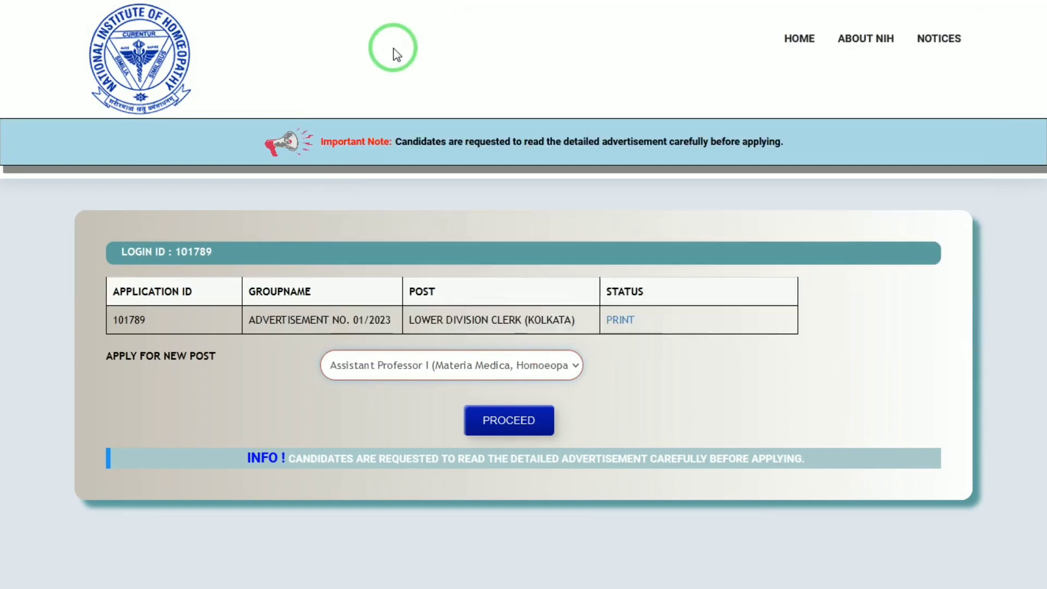
pyautogui.click(515, 421)
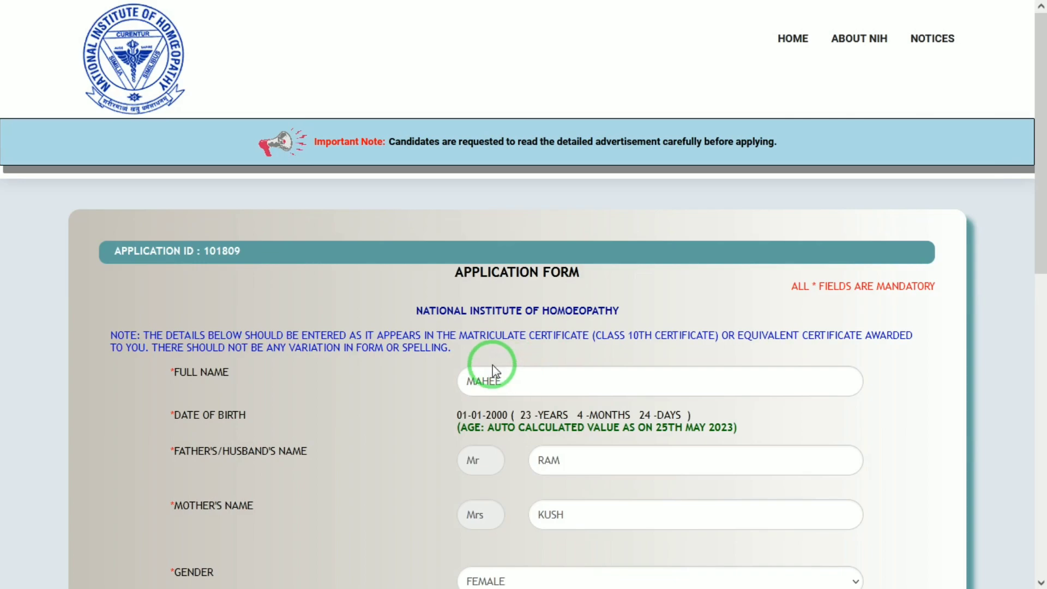
pyautogui.moveTo(1040, 297); pyautogui.dragTo(1040, 550)
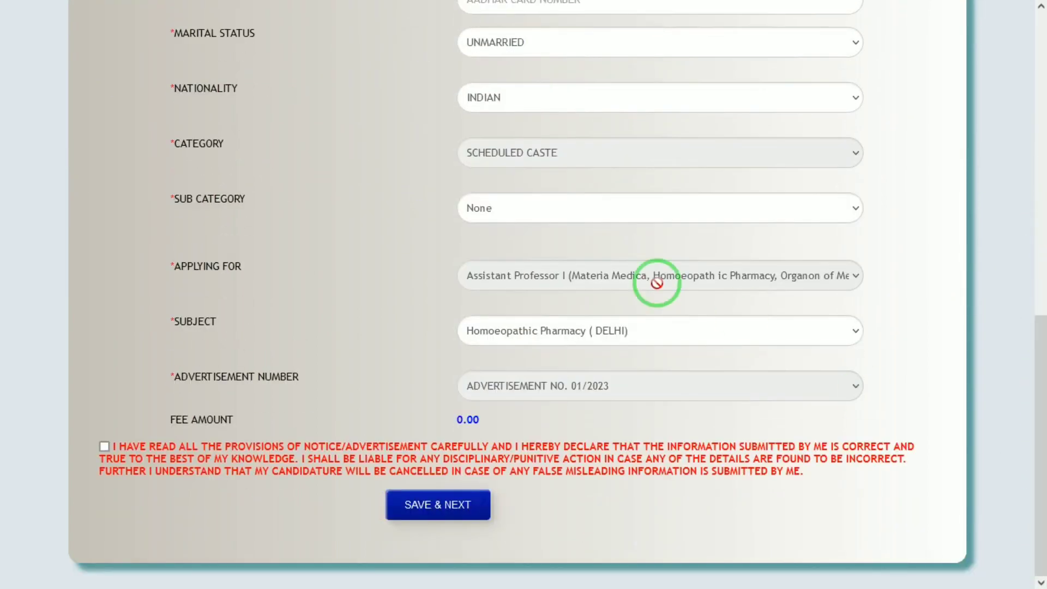
# Accept the declaration and save the personal details, and save the contact details with Delhi as the second preferred exam city.
pyautogui.click(105, 446)
pyautogui.click(422, 506)
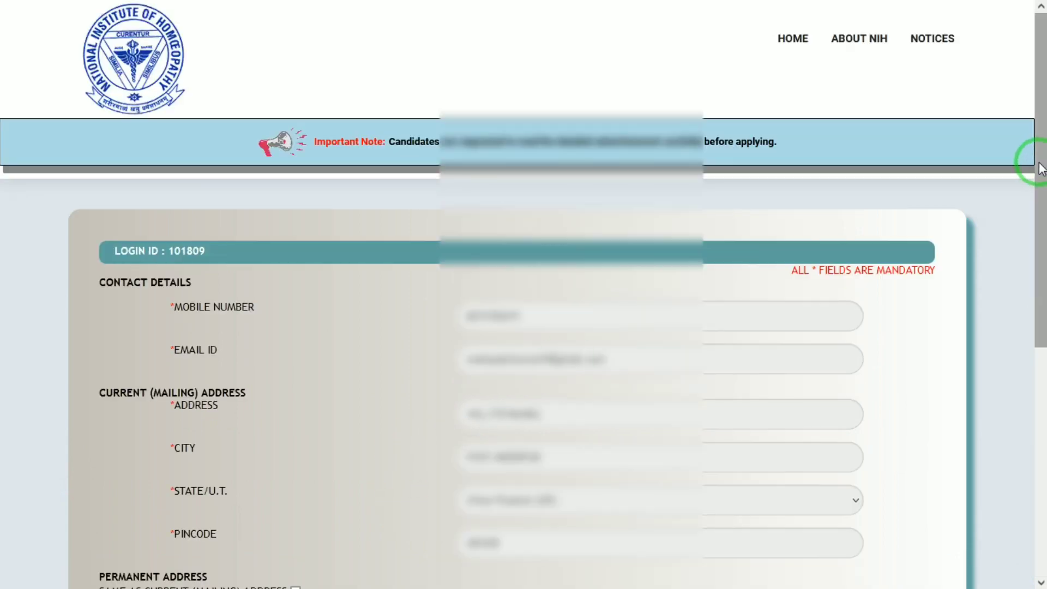
pyautogui.moveTo(1039, 164); pyautogui.dragTo(1039, 391)
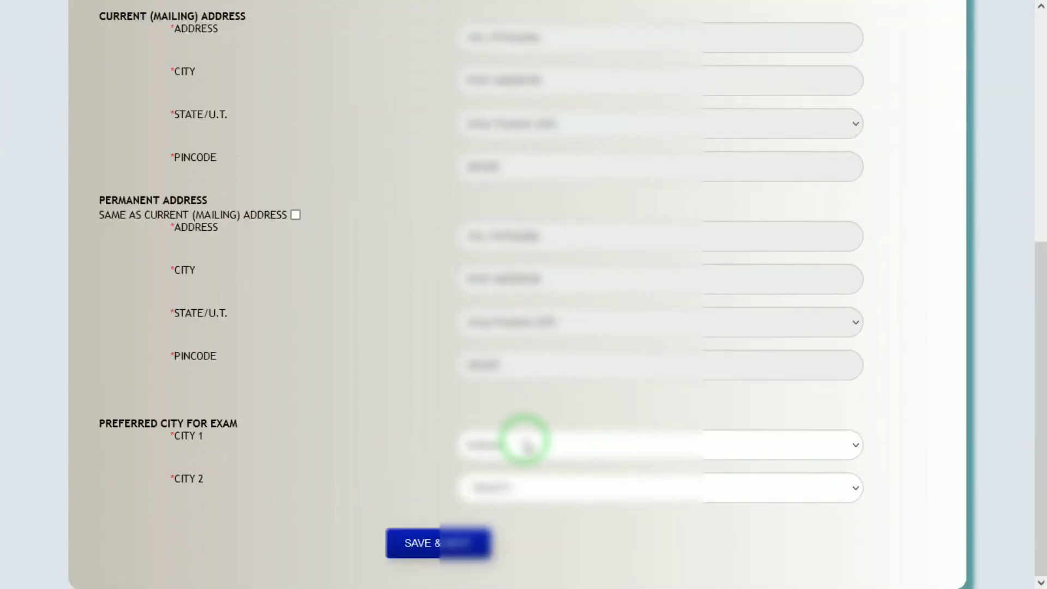
pyautogui.click(514, 487)
pyautogui.click(500, 506)
pyautogui.click(295, 214)
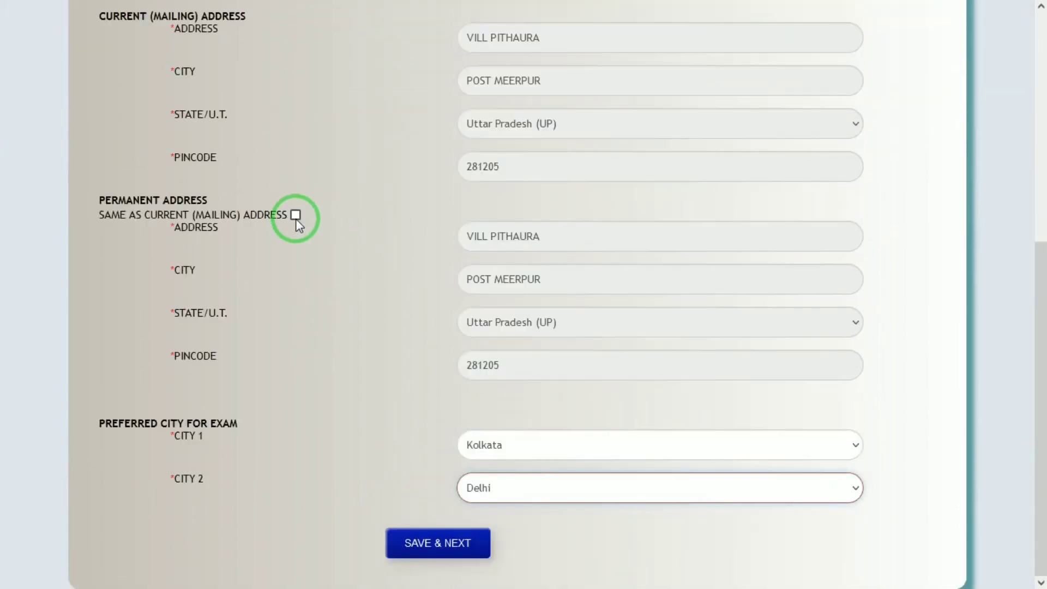
pyautogui.click(467, 544)
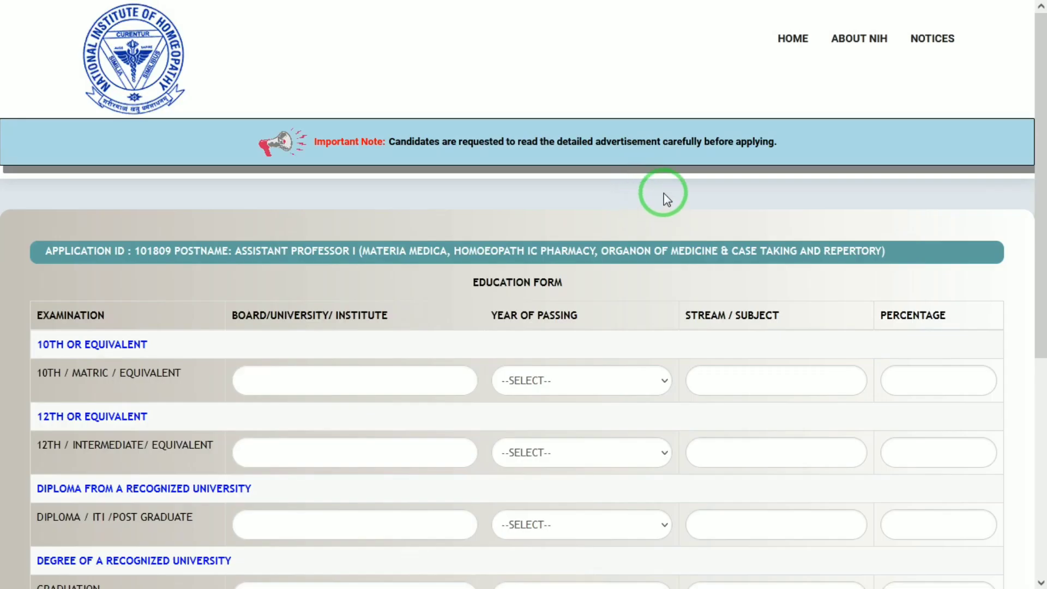
# Fill in the 10th / Matric education row with board UP BOARD, passing year 2015, stream SCIENCE and percentage 85.
pyautogui.scroll(-1, 1025, 218)
pyautogui.scroll(-1, 1036, 216)
pyautogui.click(291, 294)
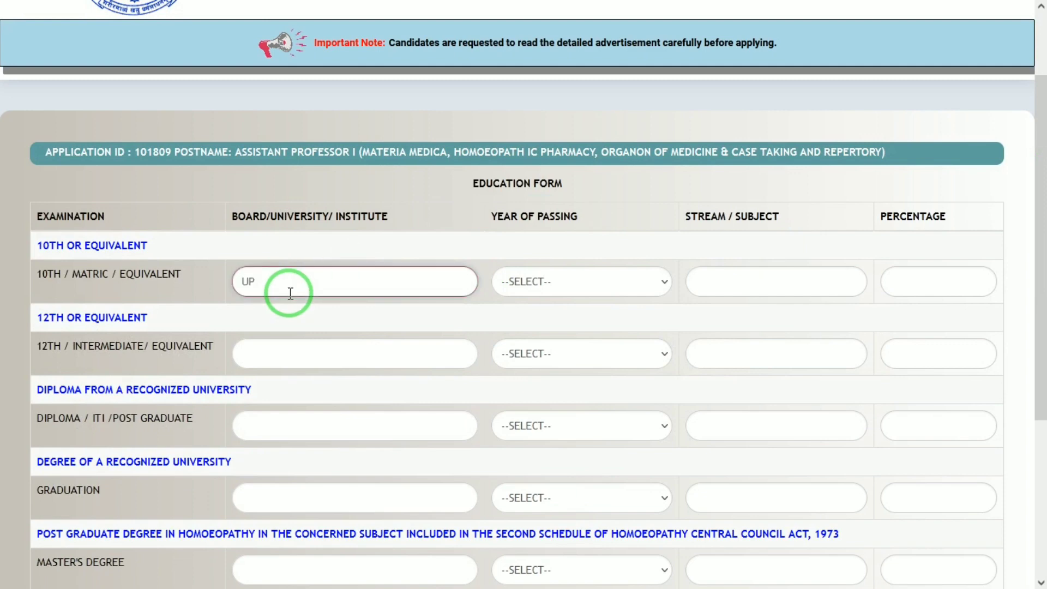
pyautogui.write('UP BOARD')
pyautogui.press('Tab')
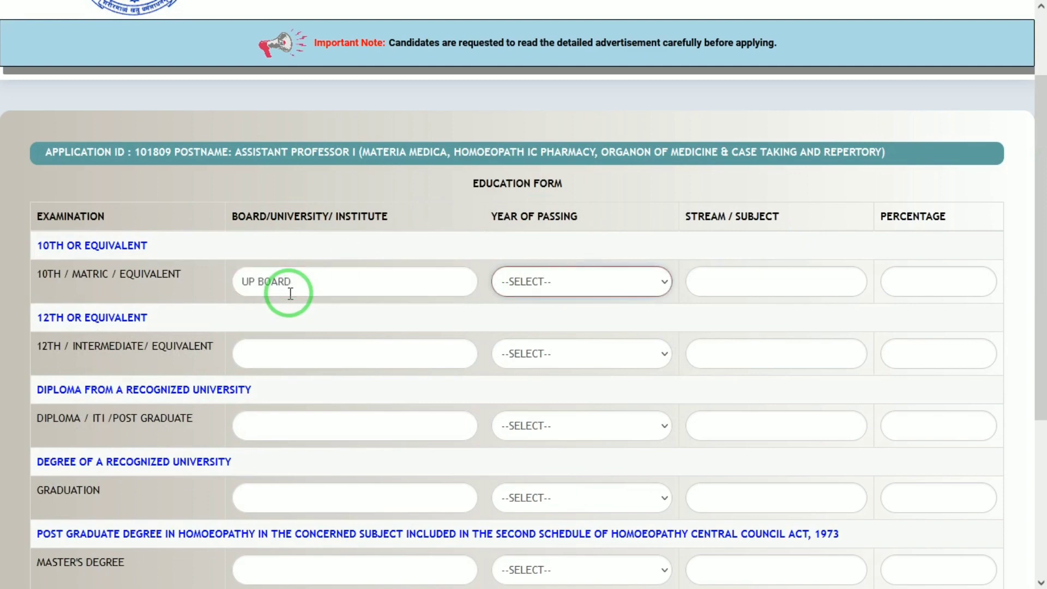
pyautogui.click(564, 283)
pyautogui.write('2015')
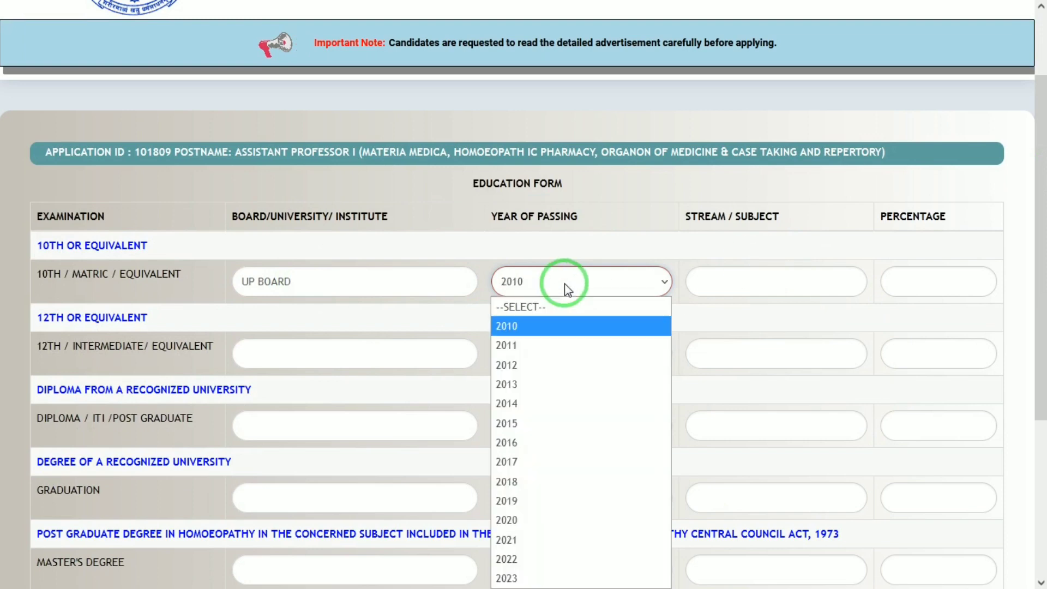
pyautogui.press('Return')
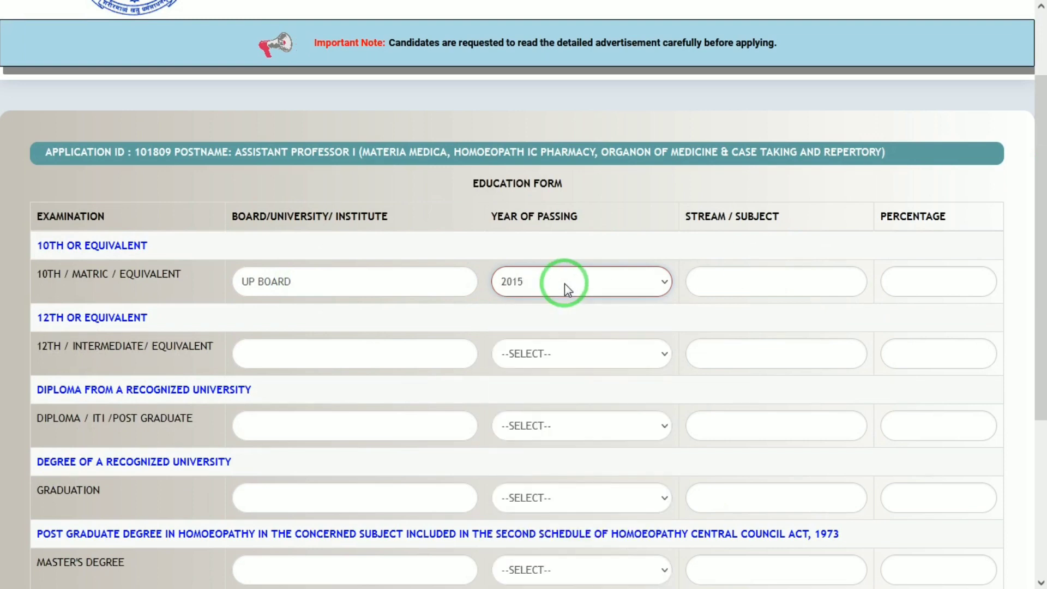
pyautogui.click(756, 276)
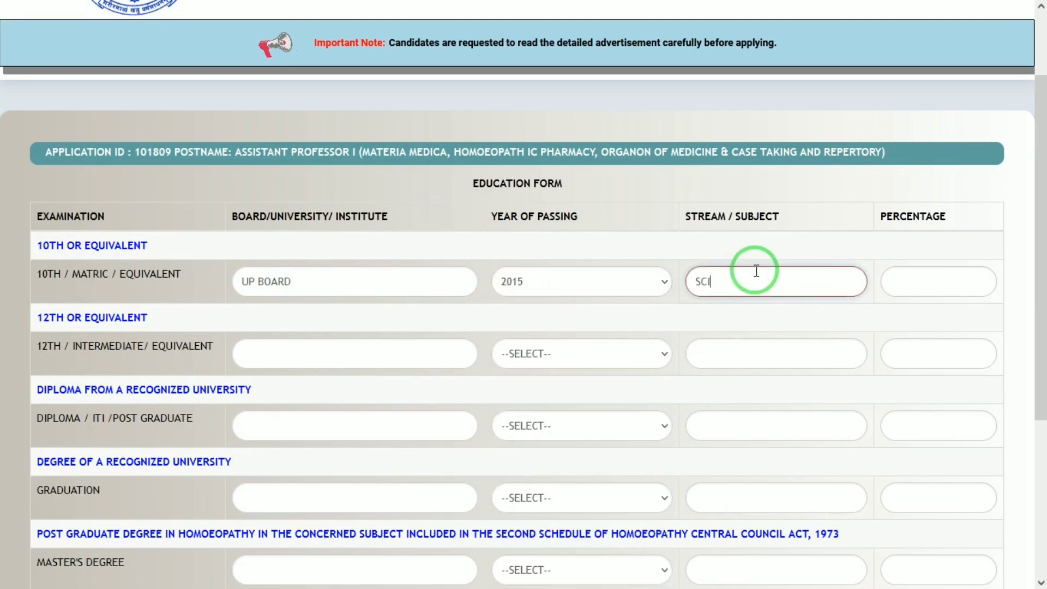
pyautogui.write('SCIENCE')
pyautogui.press('Tab')
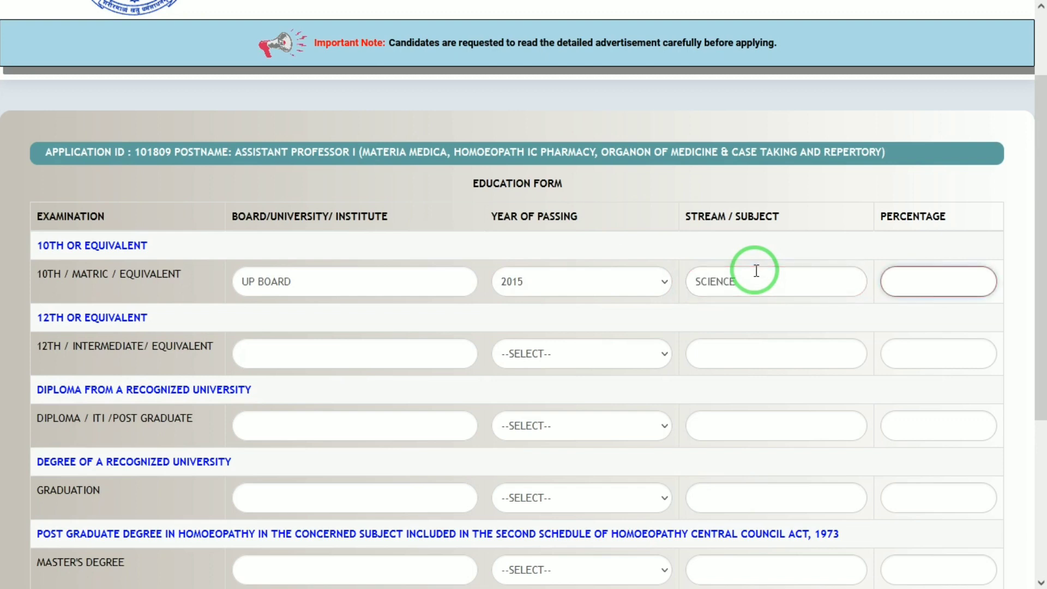
pyautogui.write('85')
# Enter UP as the board and 2017 as the year of passing in the 12th / Intermediate education row.
pyautogui.click(284, 345)
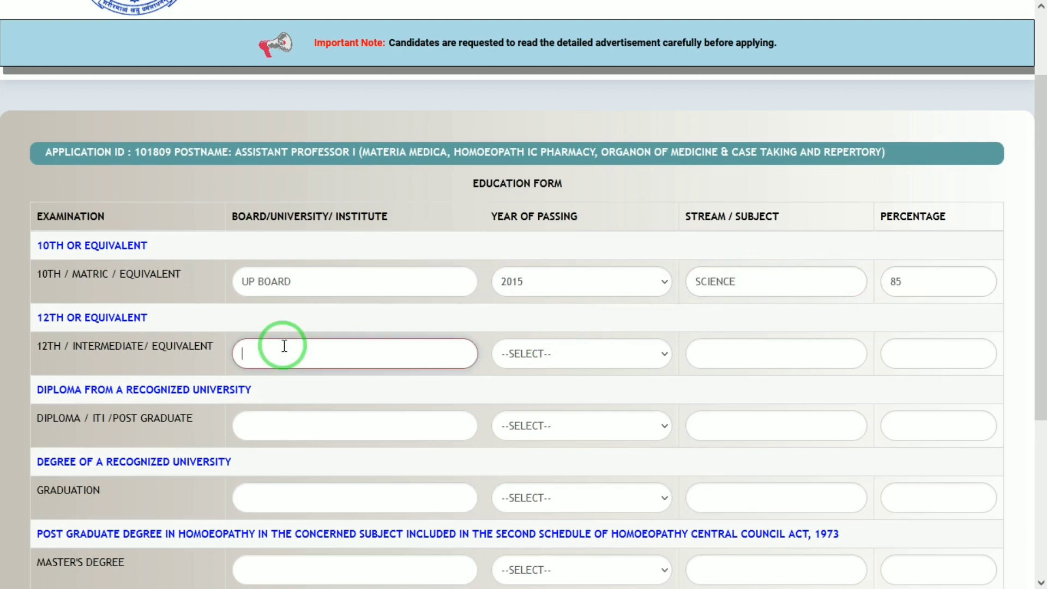
pyautogui.click(270, 279)
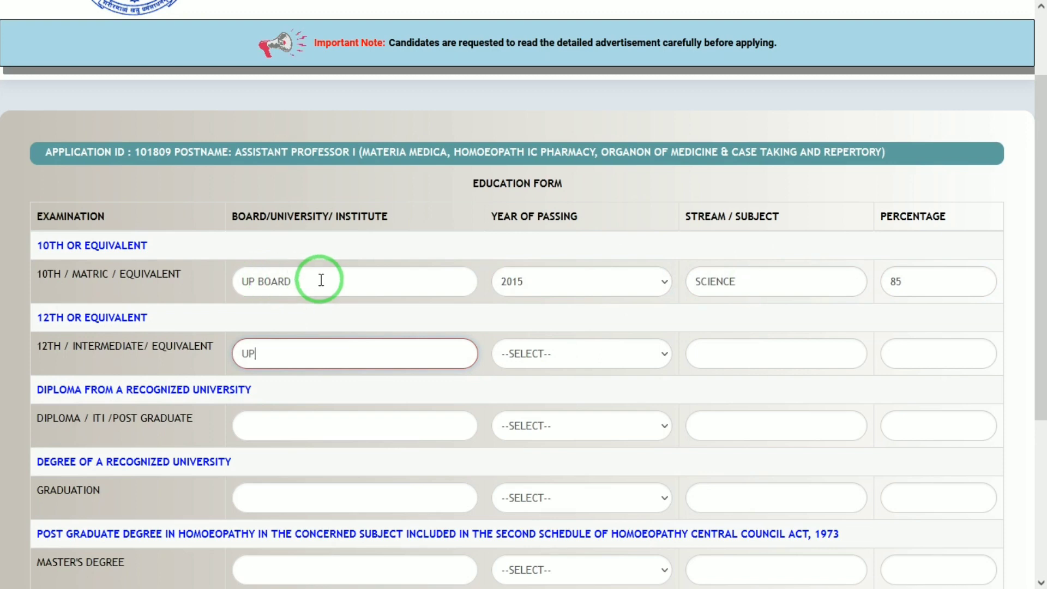
pyautogui.click(566, 345)
pyautogui.press('Down')
pyautogui.press('Down')
pyautogui.press('Return')
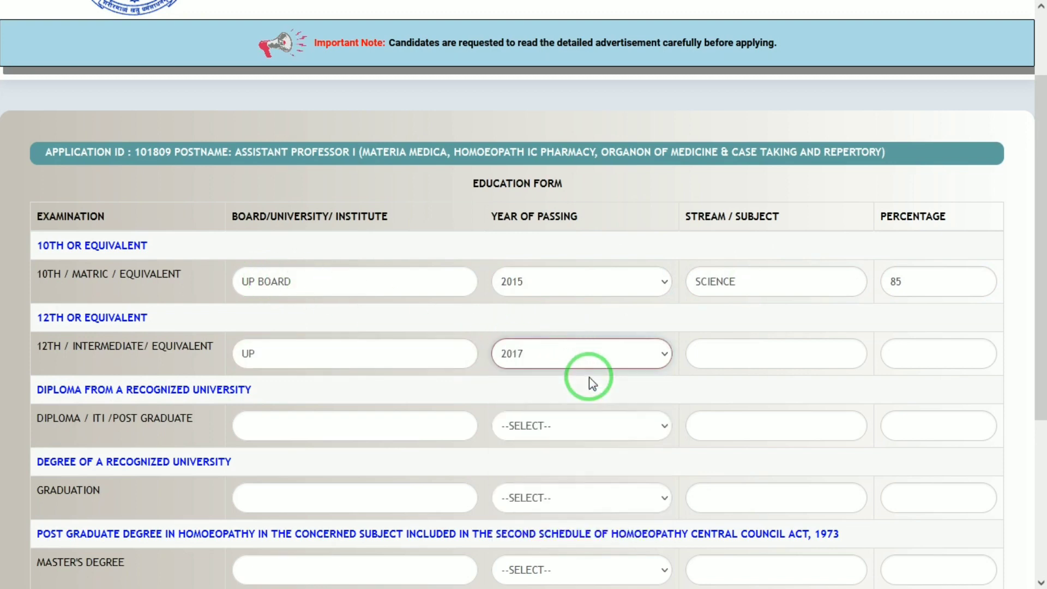